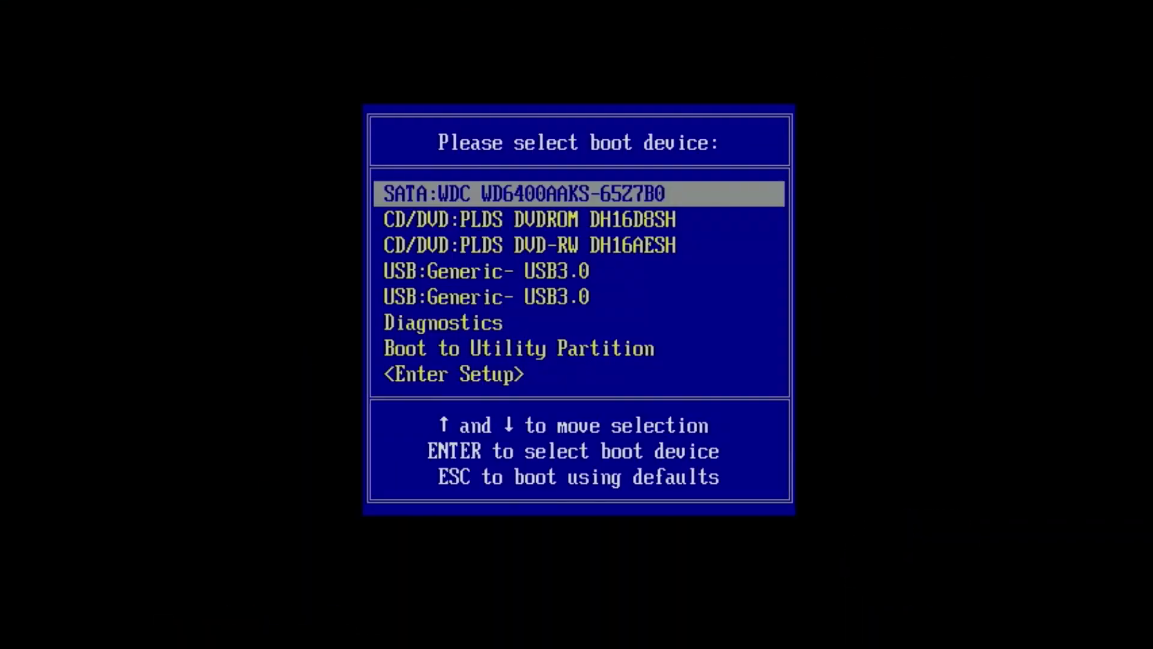
# Boot the machine from the USB:Generic USB3.0 drive in the BIOS boot menu.
pyautogui.press('Down')
pyautogui.press('Down')
pyautogui.press('Down')
pyautogui.press('Return')
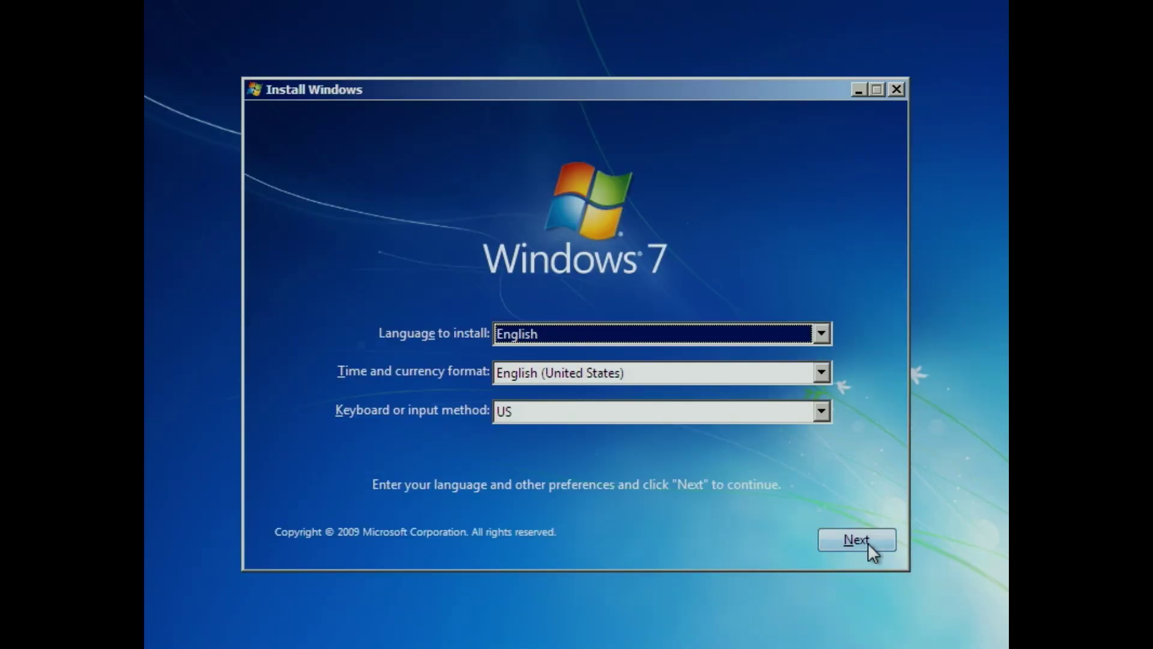
# Accept the language settings, choose the Windows 7 Ultimate edition, and continue to the license terms.
pyautogui.click(872, 551)
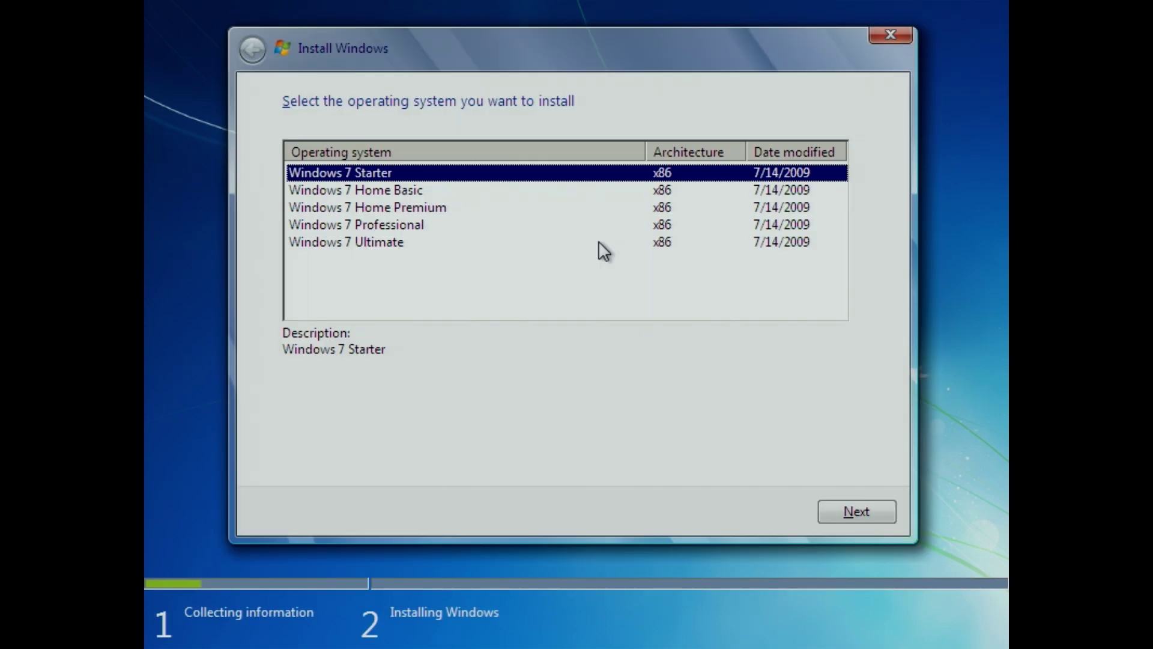
pyautogui.click(599, 242)
pyautogui.click(826, 509)
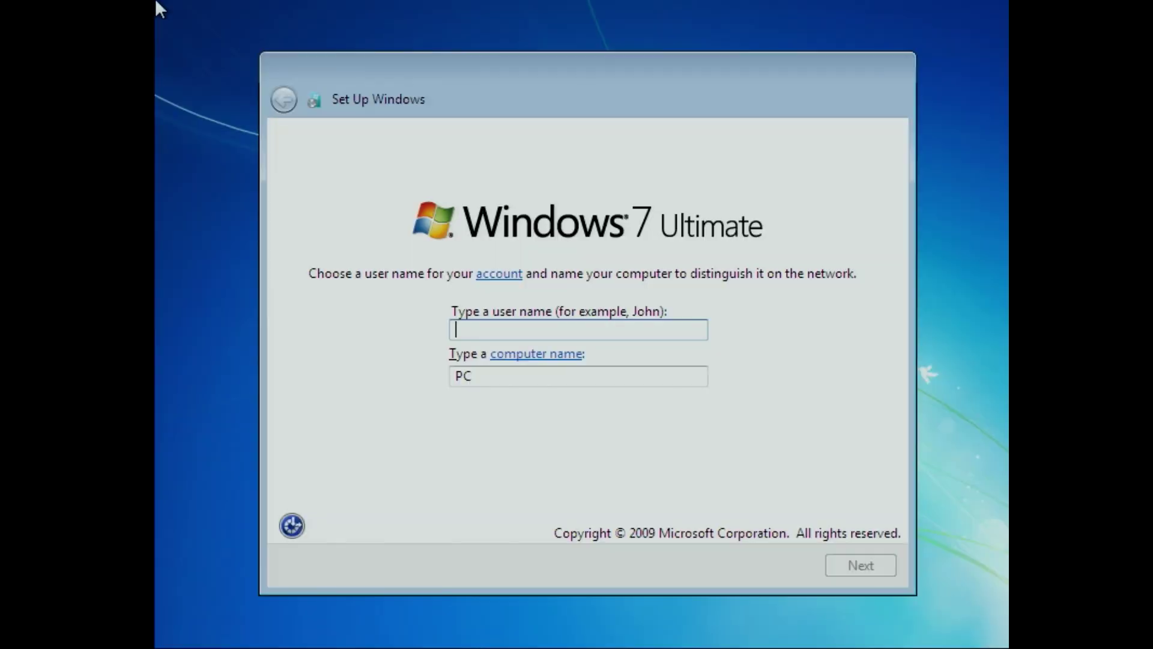
# Enter a user name and computer name, skip the password, and accept the protection and time-zone settings.
pyautogui.write('petebytesg')
pyautogui.press('Tab')
pyautogui.write('Yoshio')
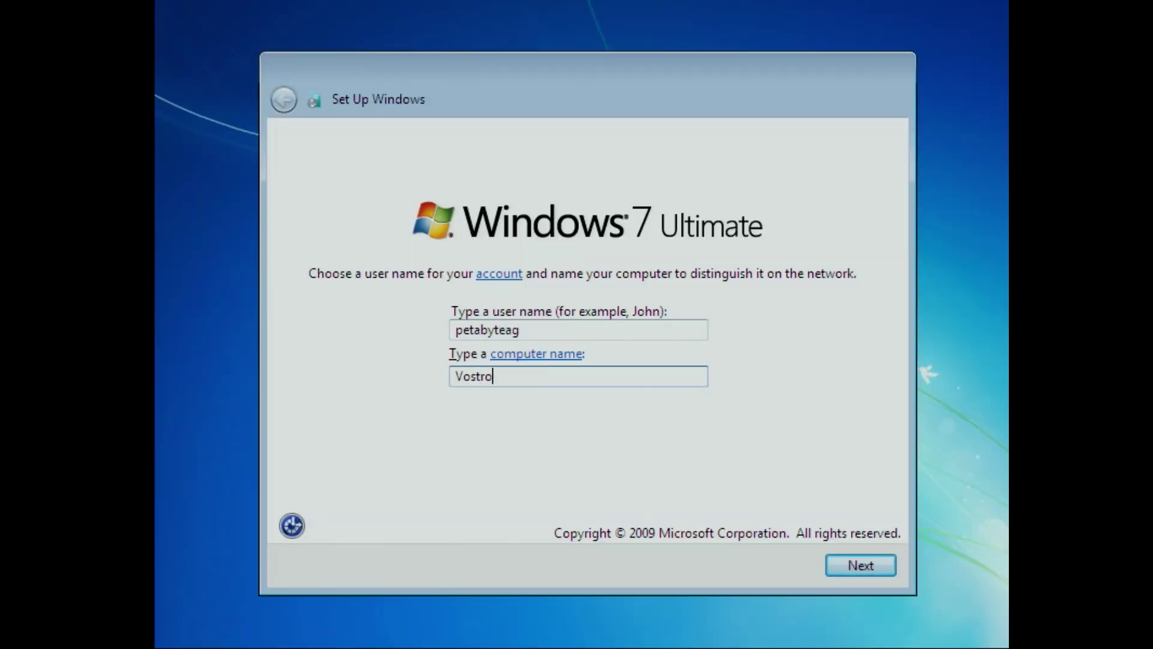
pyautogui.press('Return')
pyautogui.press('Return')
pyautogui.press('Return')
pyautogui.press('Down')
pyautogui.press('Down')
pyautogui.press('Down')
pyautogui.press('Down')
pyautogui.press('Down')
pyautogui.press('Down')
pyautogui.press('Down')
pyautogui.press('Down')
pyautogui.press('Return')
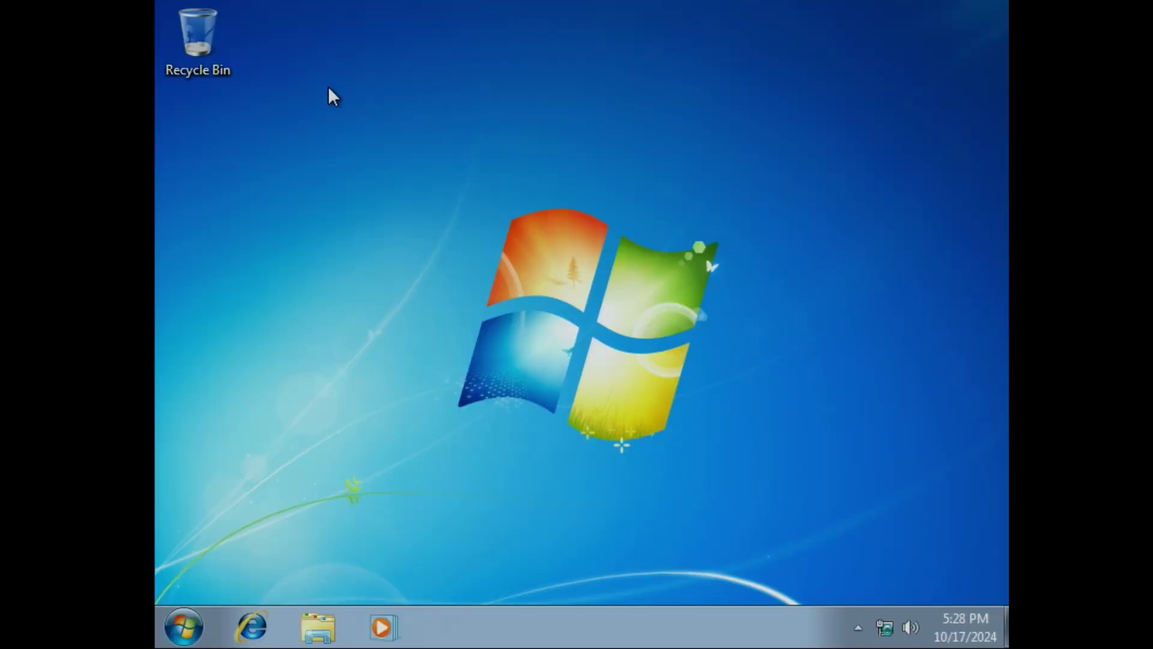
pyautogui.press('super')
pyautogui.click(706, 332)
pyautogui.press('super')
pyautogui.click(291, 234)
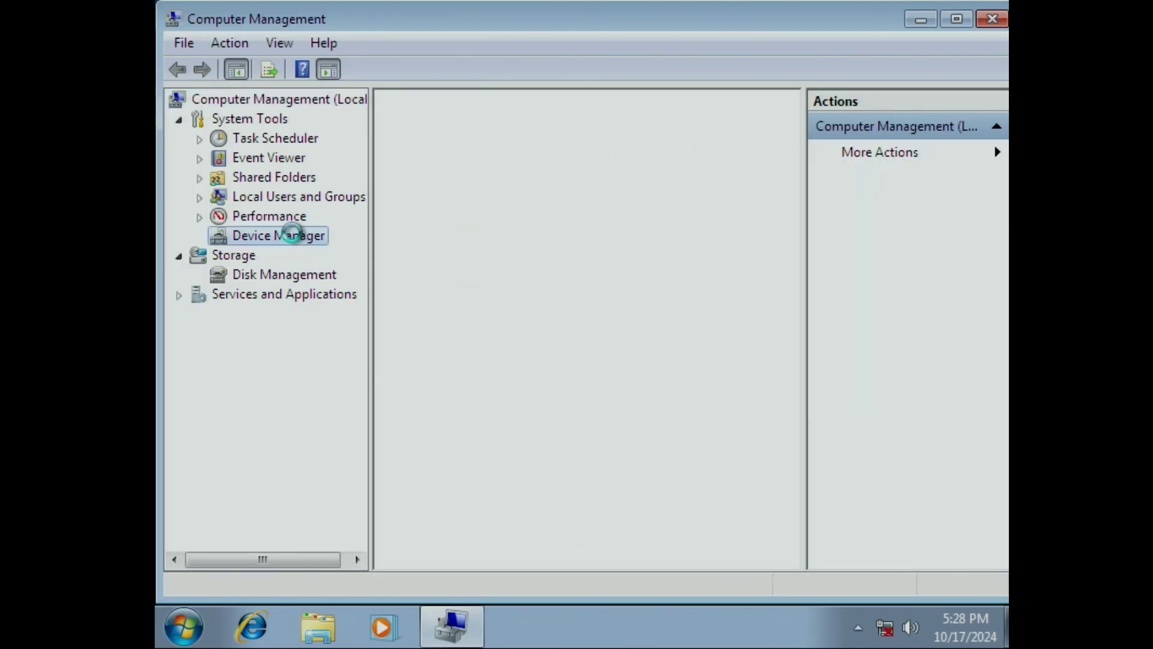
pyautogui.click(407, 158)
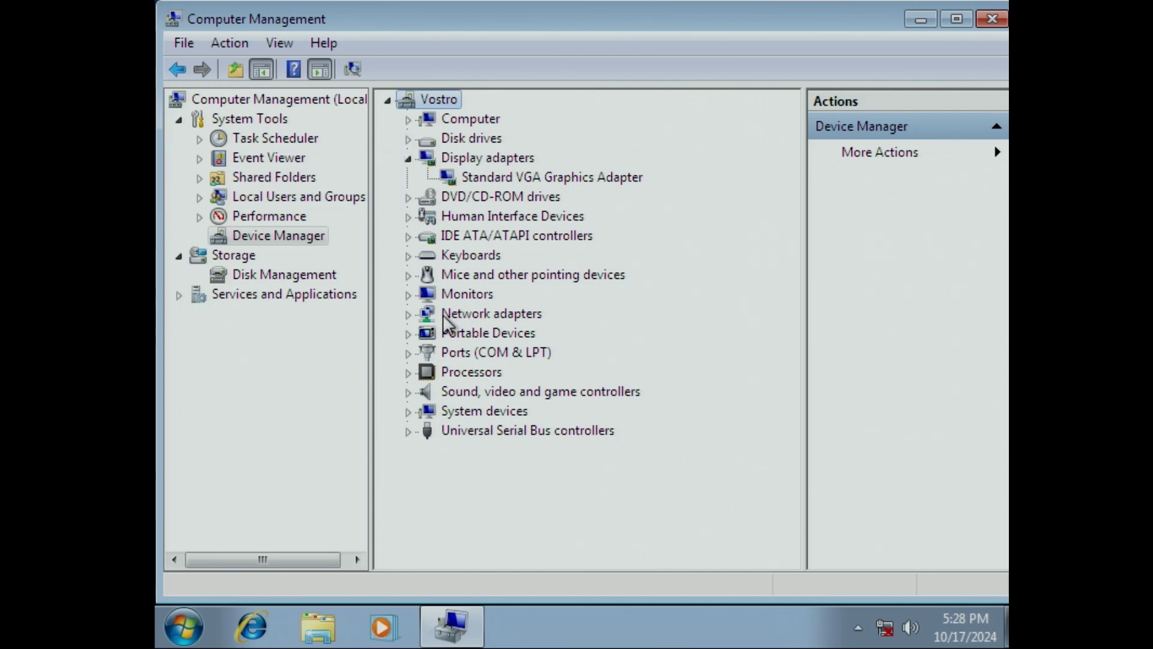
pyautogui.click(406, 314)
pyautogui.click(406, 314)
pyautogui.click(408, 392)
pyautogui.click(408, 392)
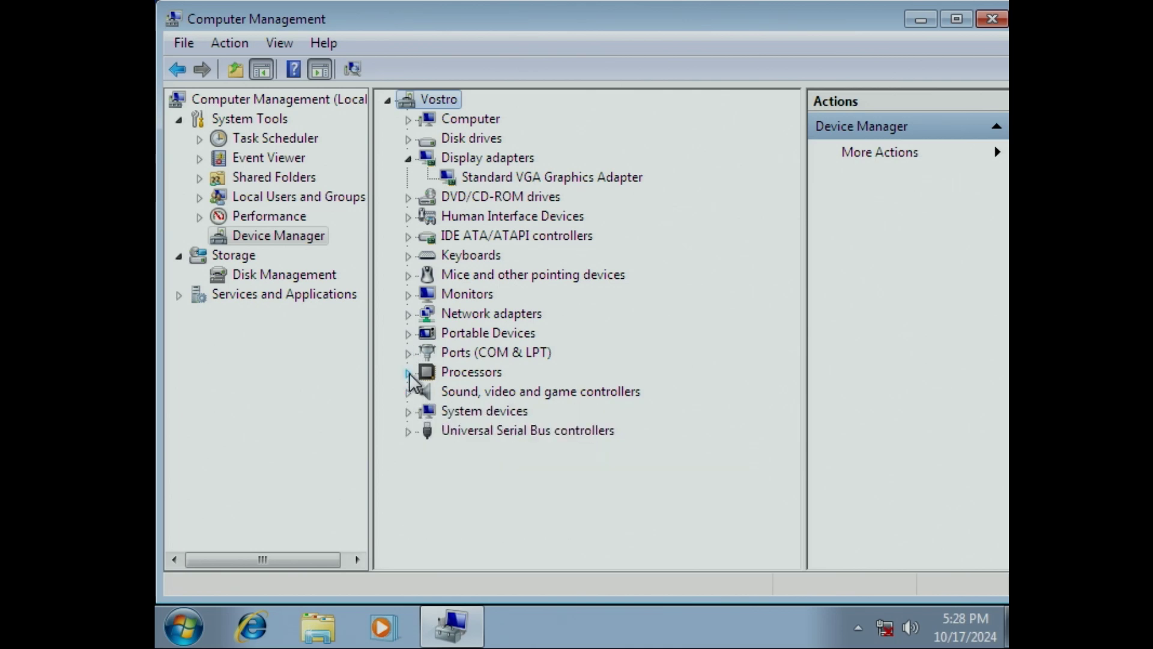
pyautogui.click(408, 354)
pyautogui.click(408, 353)
pyautogui.click(409, 372)
pyautogui.click(409, 372)
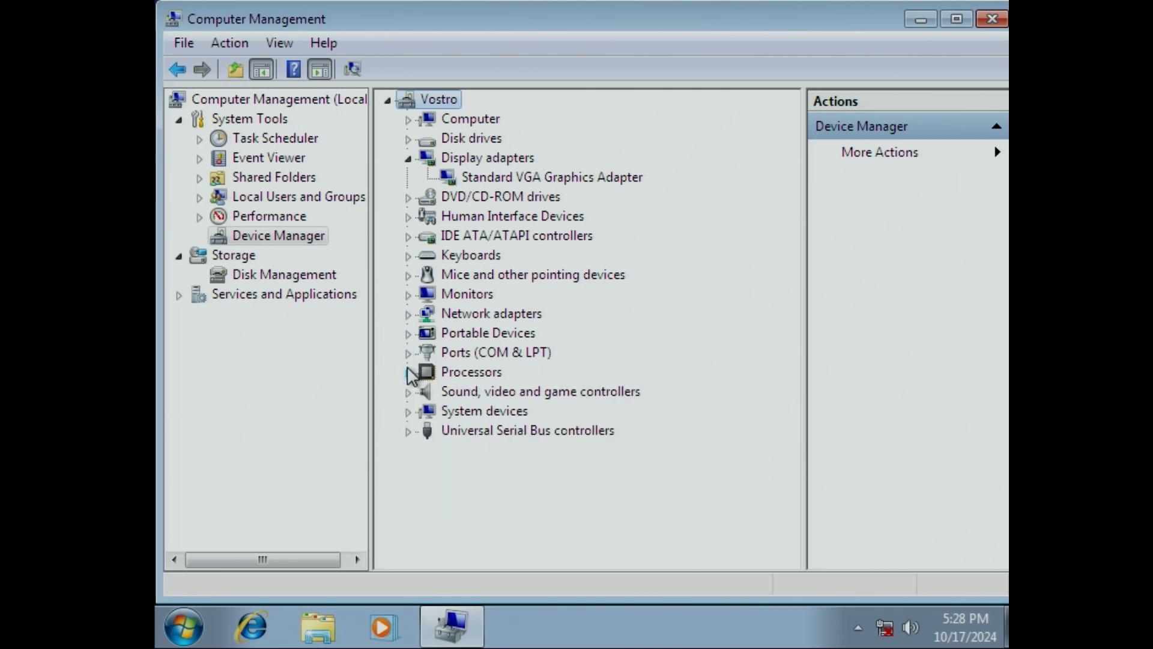
pyautogui.click(409, 275)
pyautogui.click(408, 275)
pyautogui.click(408, 237)
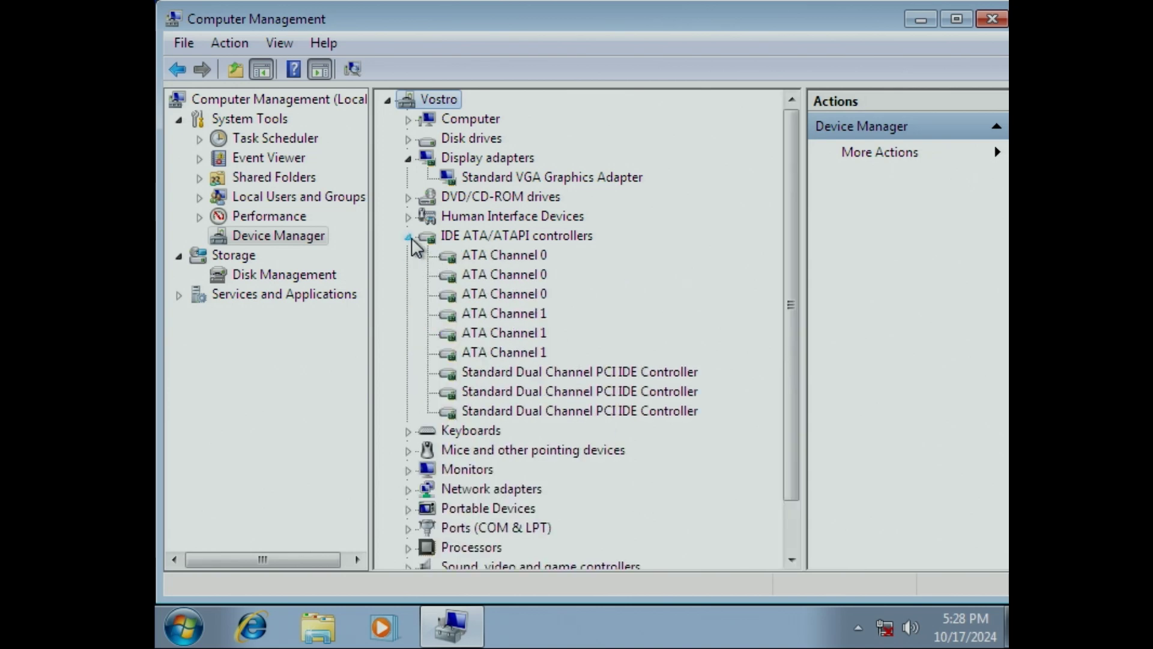
pyautogui.click(409, 237)
pyautogui.click(409, 216)
pyautogui.click(410, 217)
pyautogui.click(410, 199)
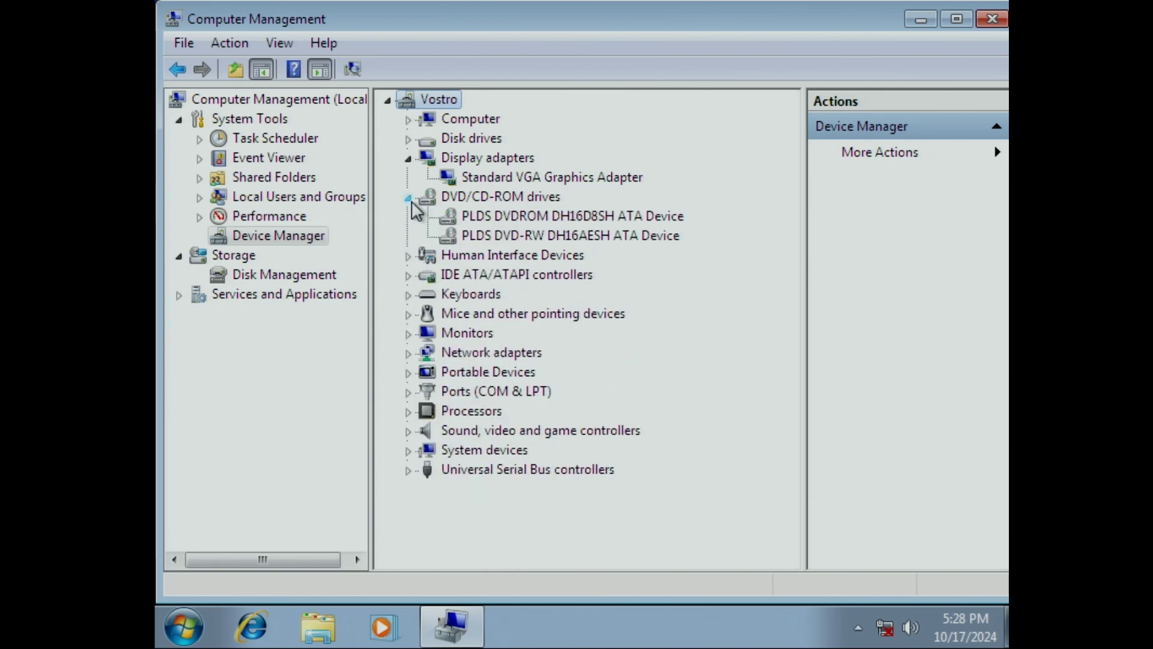
pyautogui.click(408, 198)
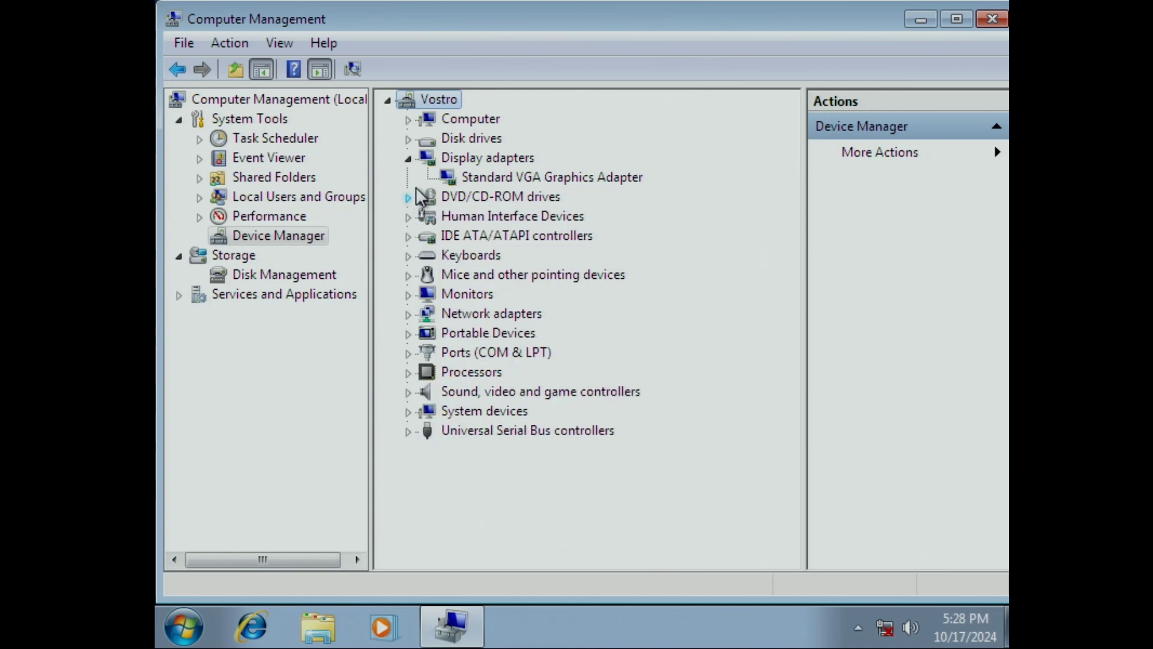
pyautogui.click(408, 139)
pyautogui.click(408, 140)
pyautogui.click(991, 19)
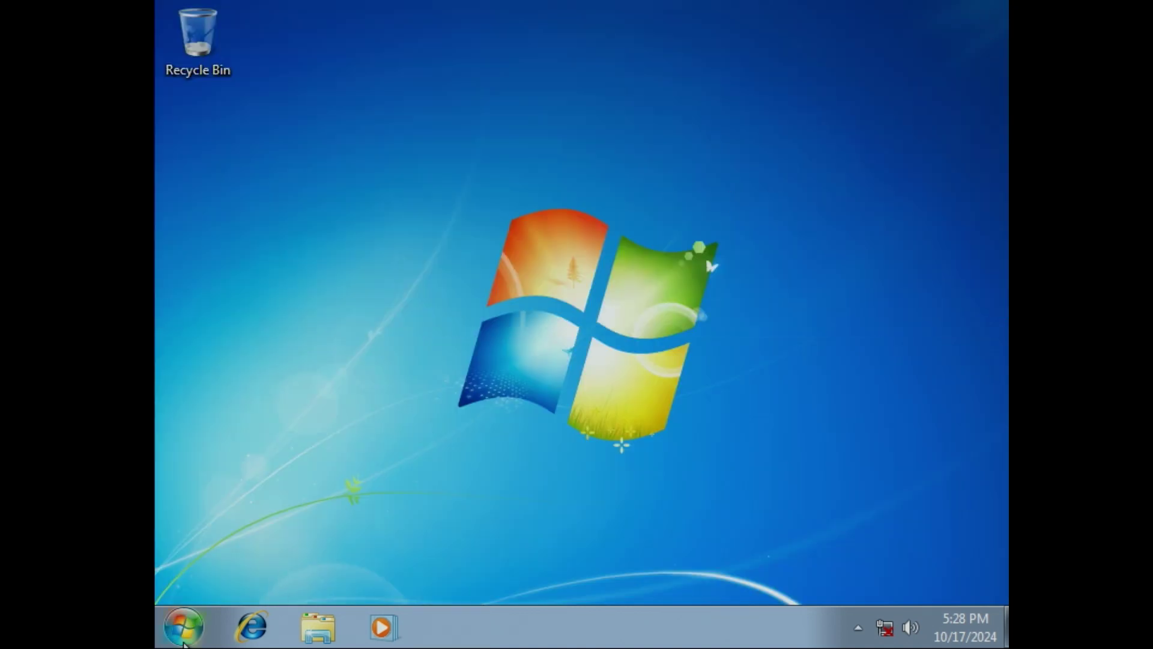
# Launch Snappy Driver Installer from the Start menu to install the missing drivers.
pyautogui.click(183, 626)
pyautogui.click(645, 372)
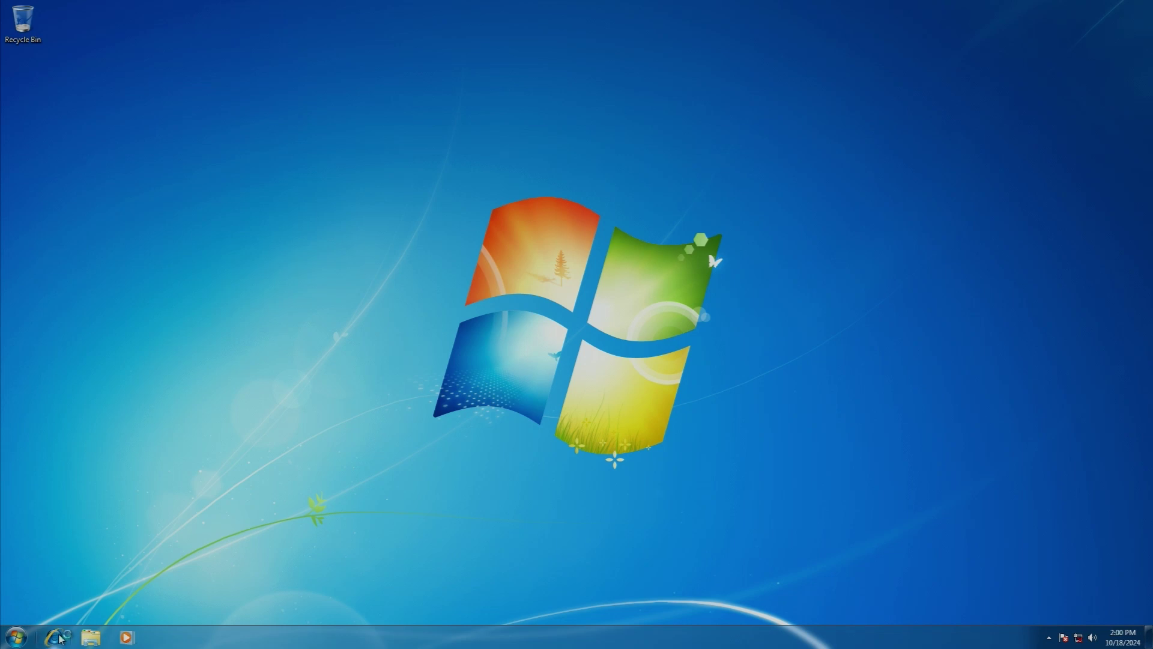
# Launch Internet Explorer 8, postpone its welcome setup with Ask me later, and close the error tab.
pyautogui.click(60, 638)
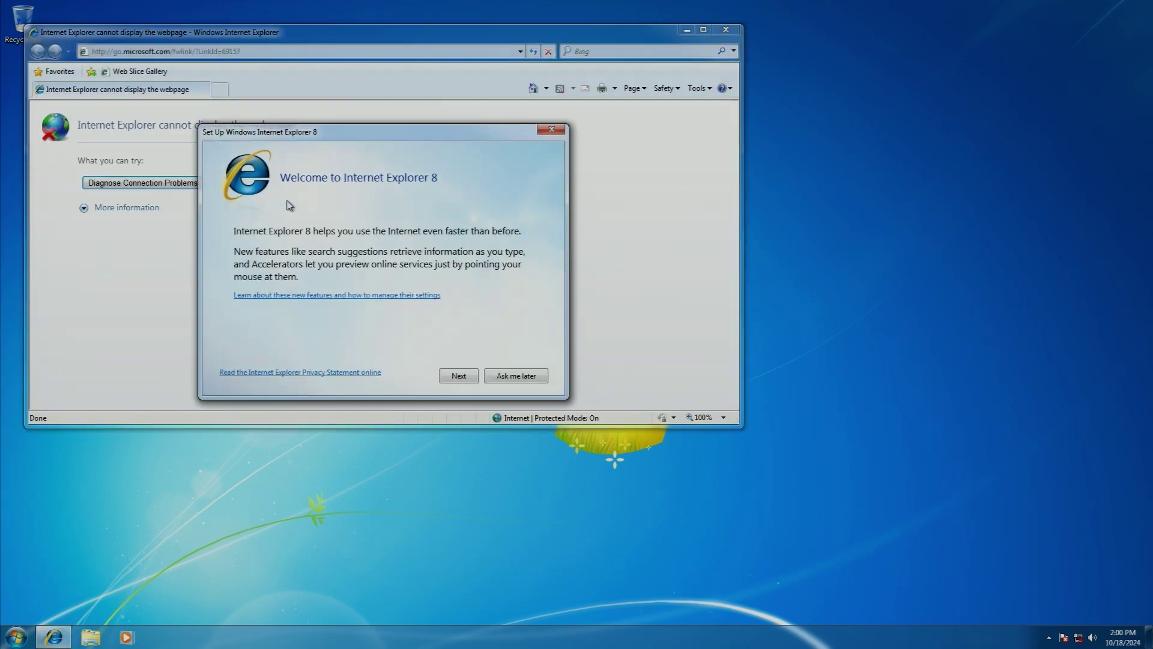
pyautogui.click(506, 377)
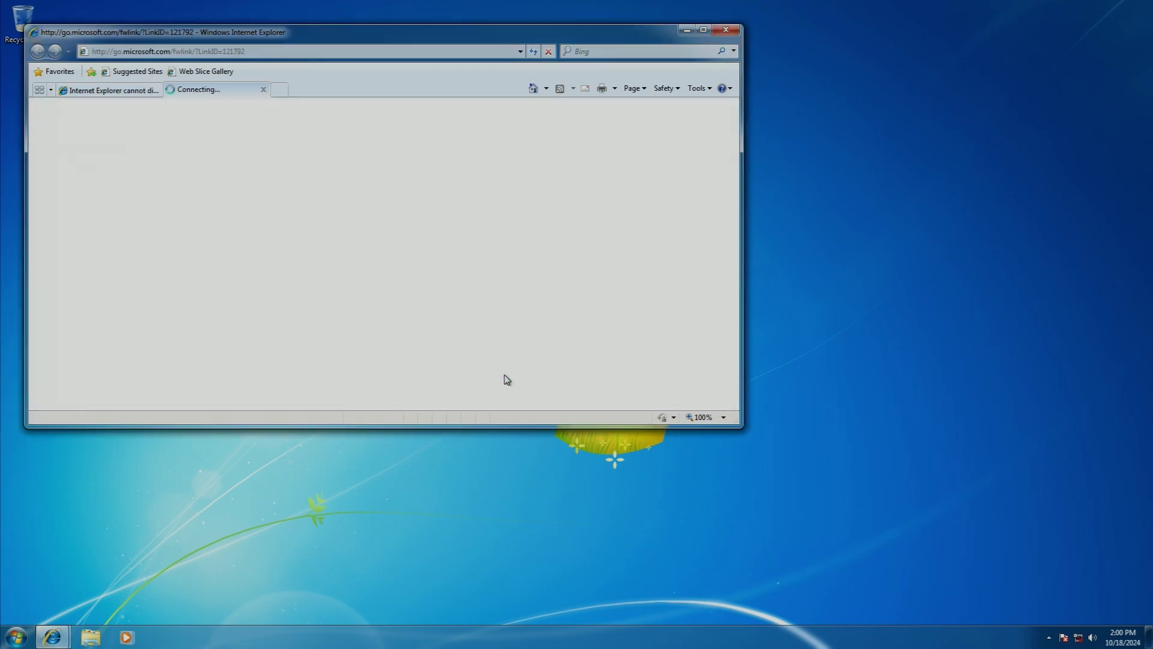
pyautogui.click(264, 90)
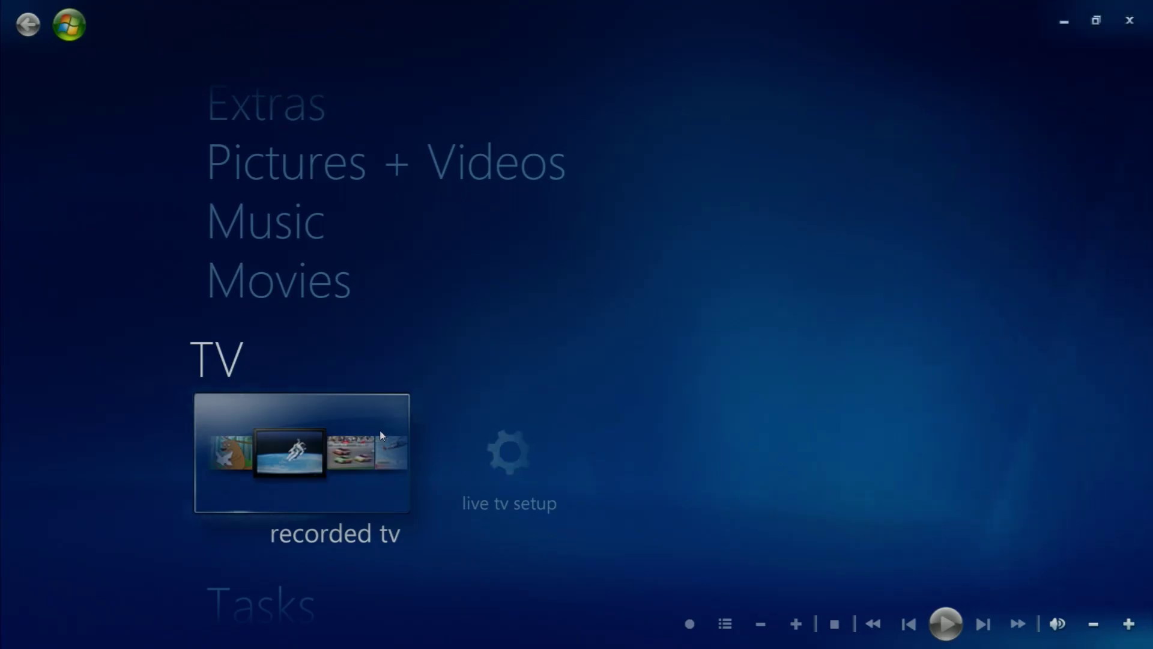
# Show Media Center's Software Version (6.1.7600.16385) via settings > General > About Windows Media Center.
pyautogui.scroll(1, 354, 399)
pyautogui.scroll(-2, 354, 405)
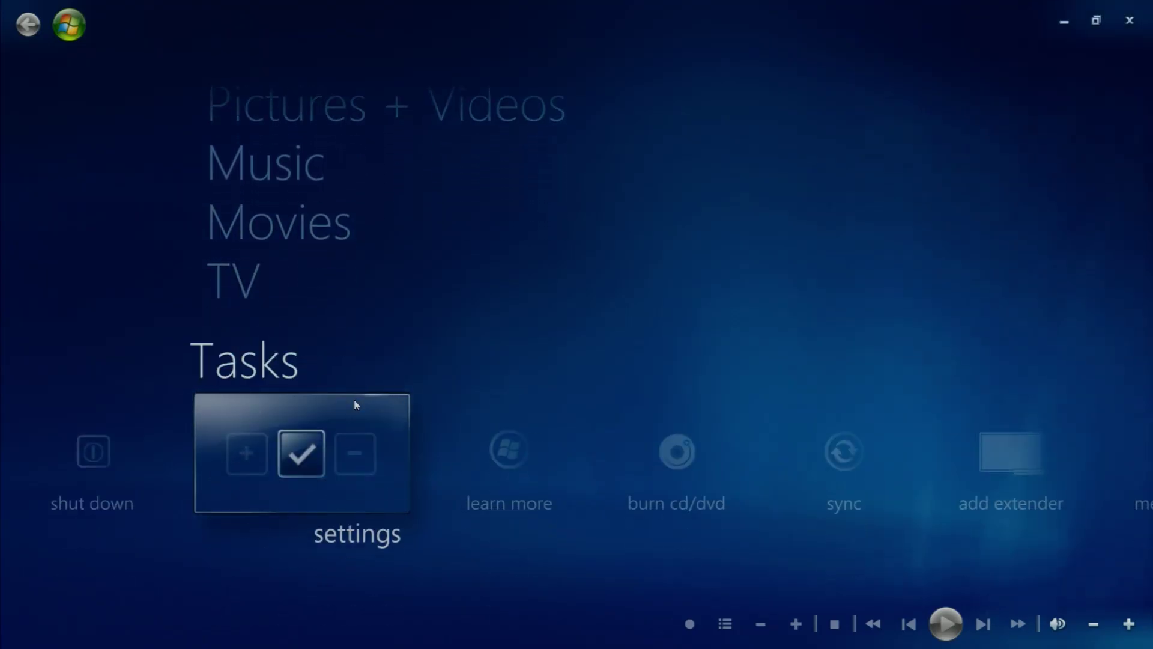
pyautogui.click(401, 437)
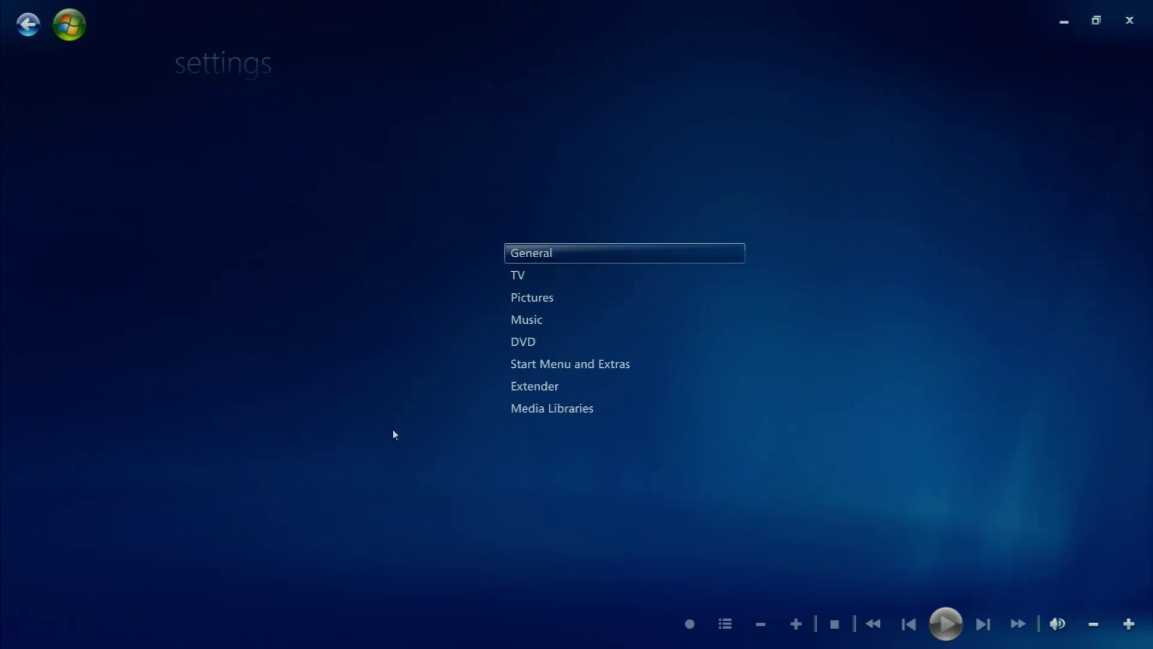
pyautogui.click(508, 160)
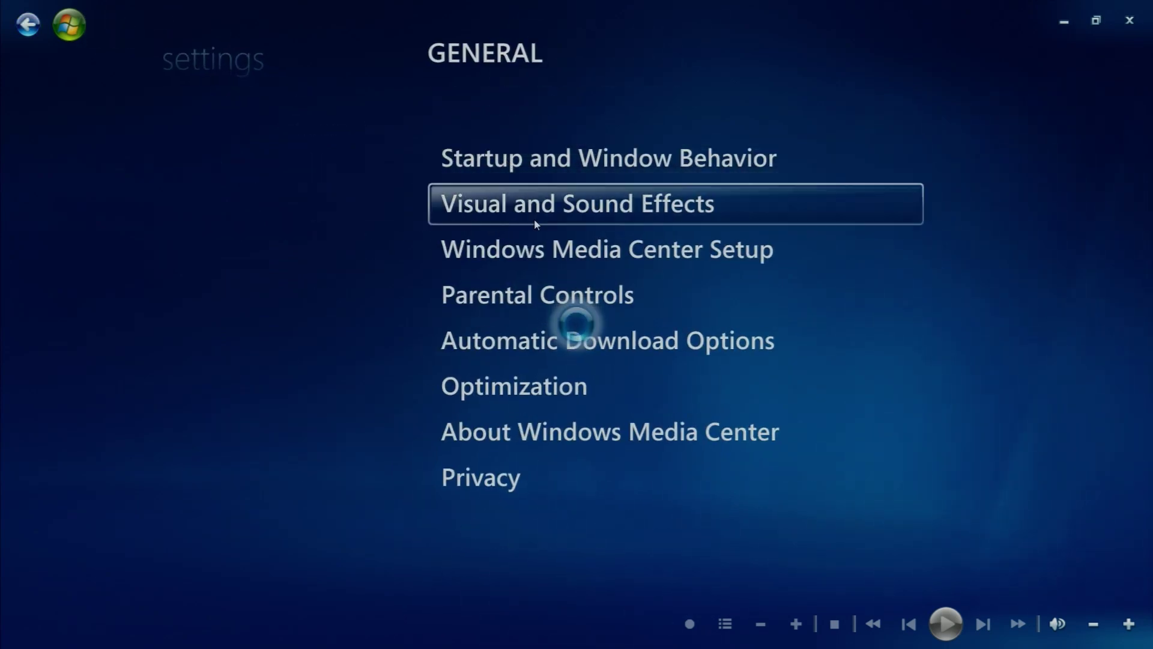
pyautogui.click(556, 424)
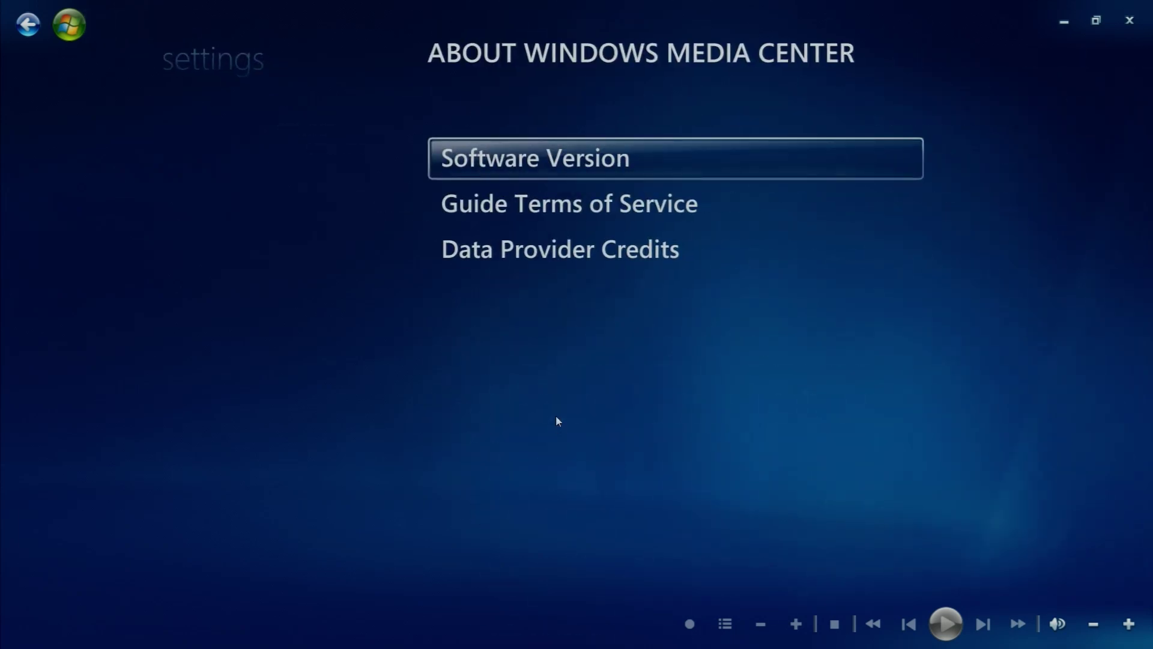
pyautogui.click(580, 161)
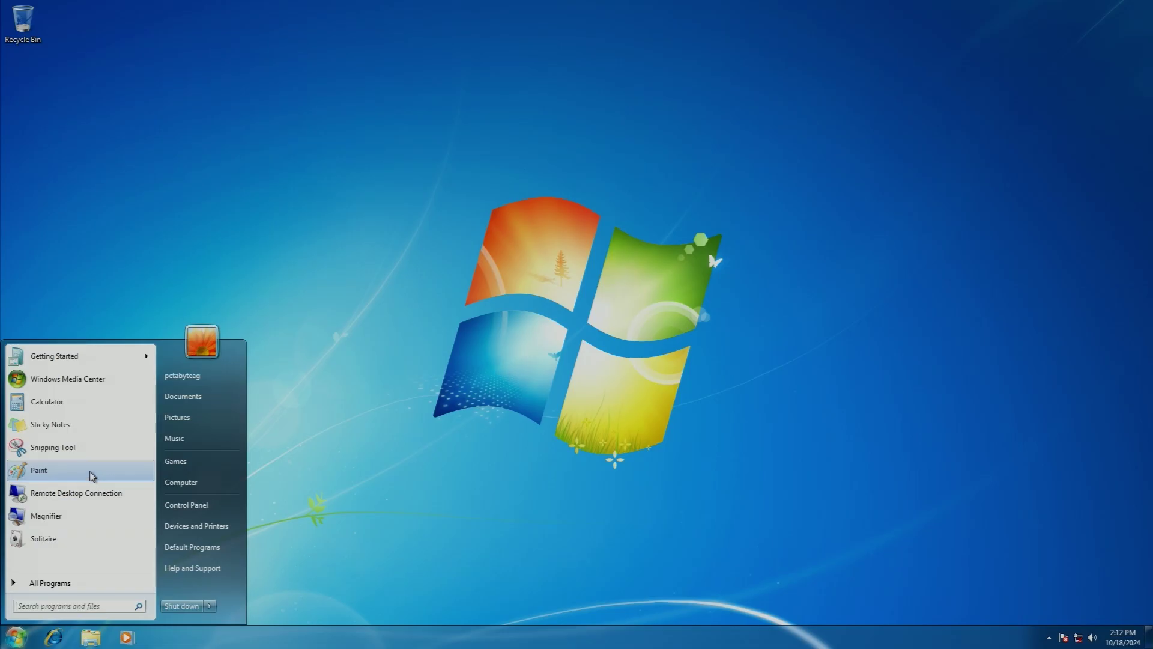
pyautogui.click(39, 471)
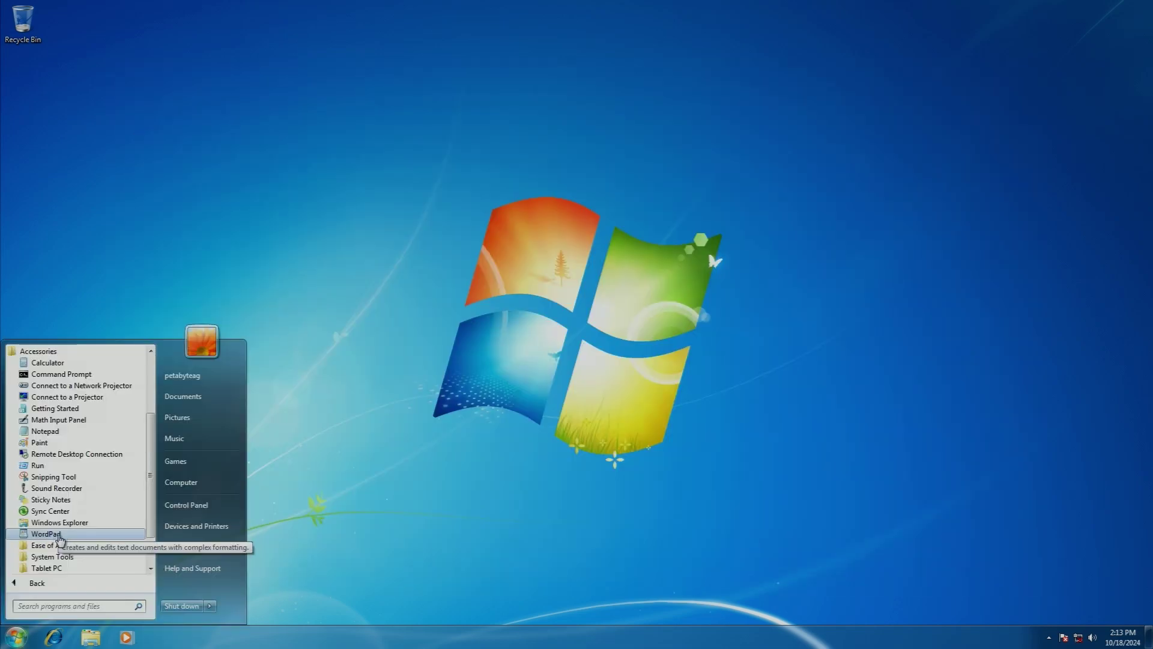
# Leave Paint and open WordPad from the Start menu.
pyautogui.click(57, 533)
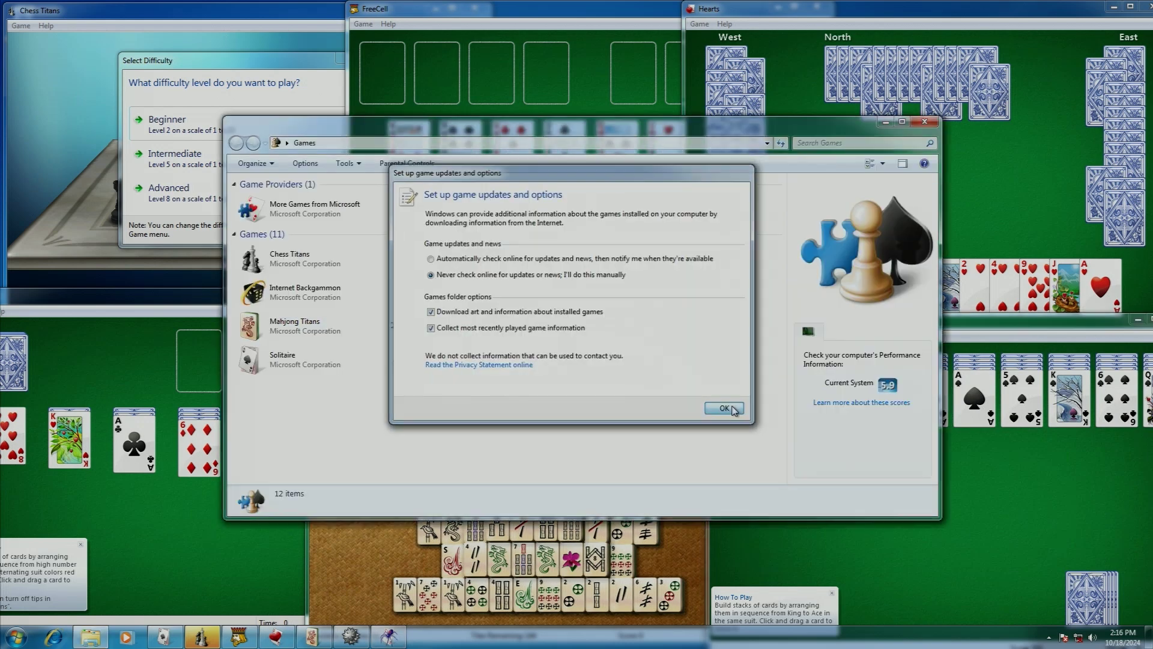
# Open the Games folder and view the Windows Experience Index base score of 5.9.
pyautogui.click(726, 404)
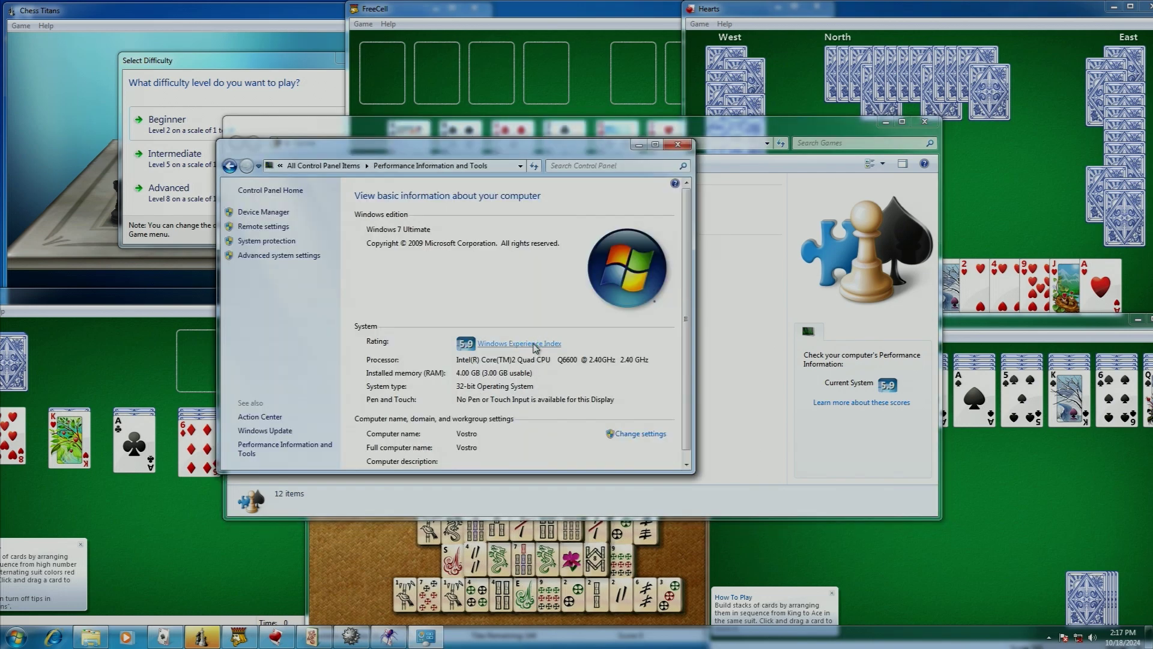
pyautogui.click(534, 347)
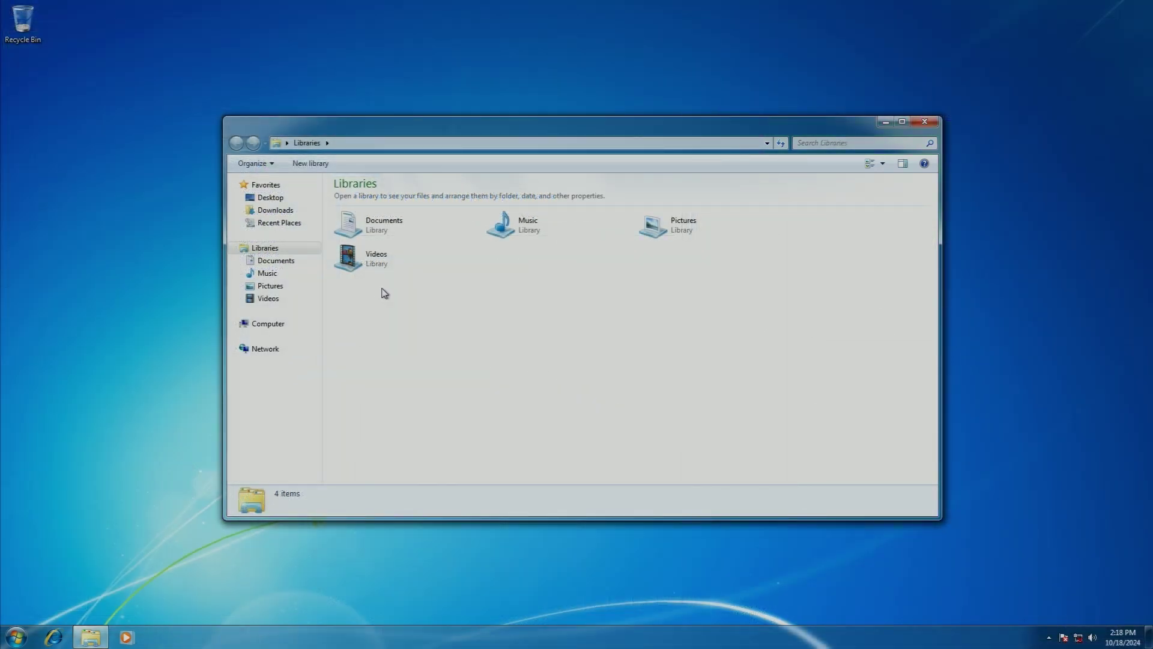
# Add the desktop's New folder as a third location of the Pictures library.
pyautogui.doubleClick(406, 239)
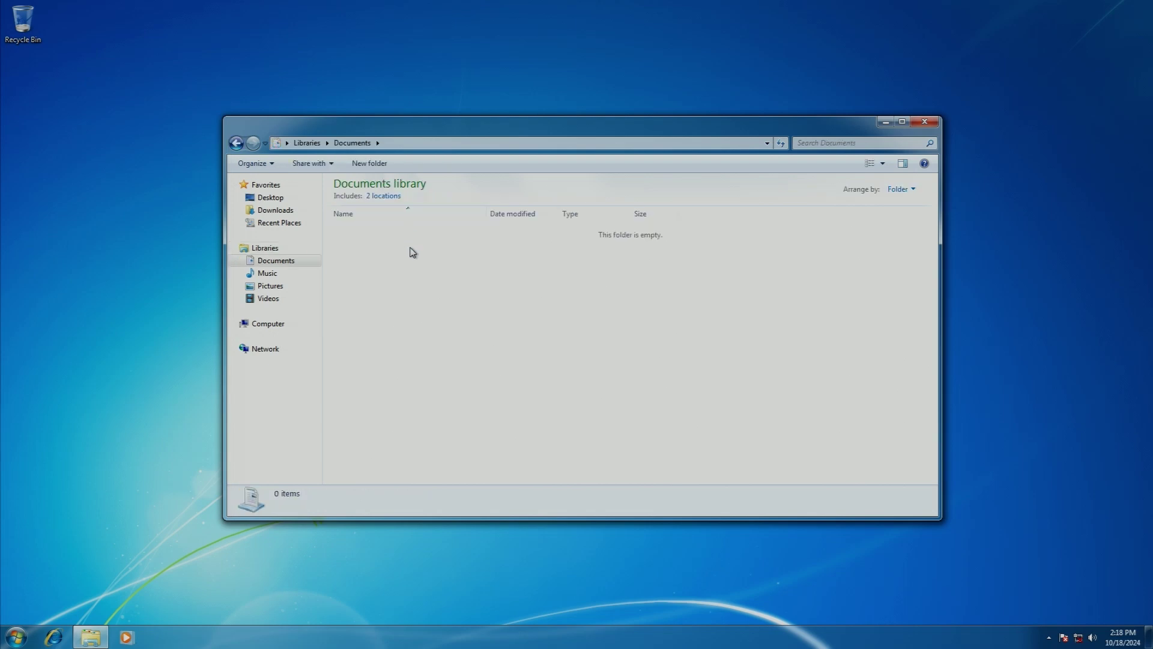
pyautogui.click(287, 290)
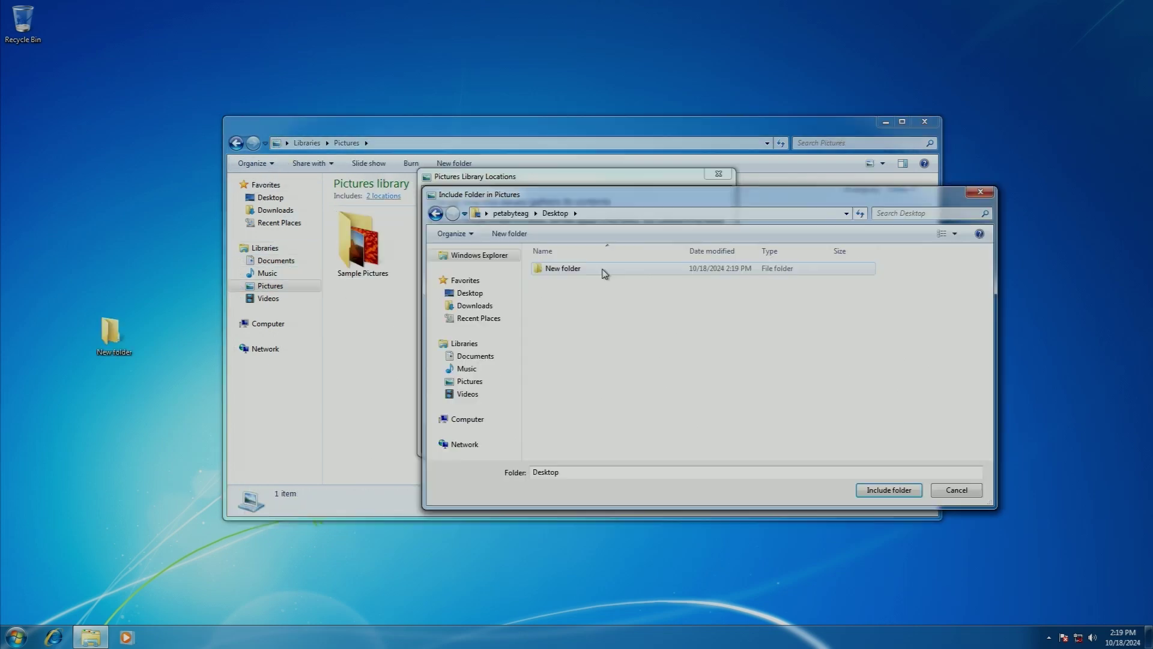
pyautogui.doubleClick(605, 267)
pyautogui.click(893, 491)
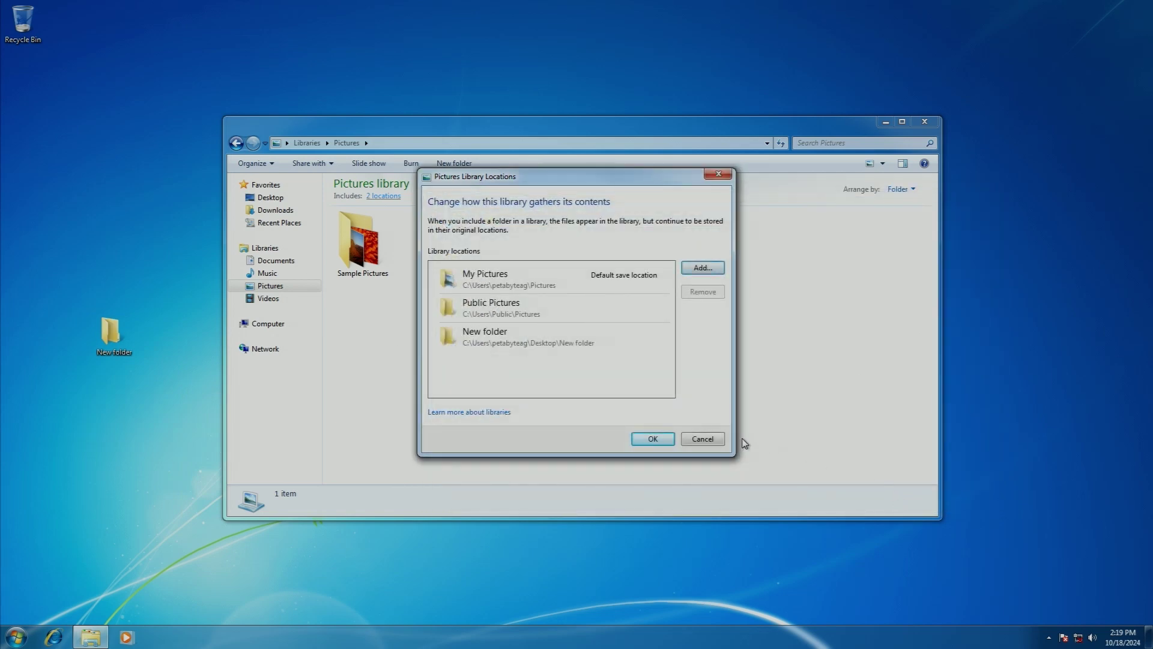
pyautogui.click(651, 439)
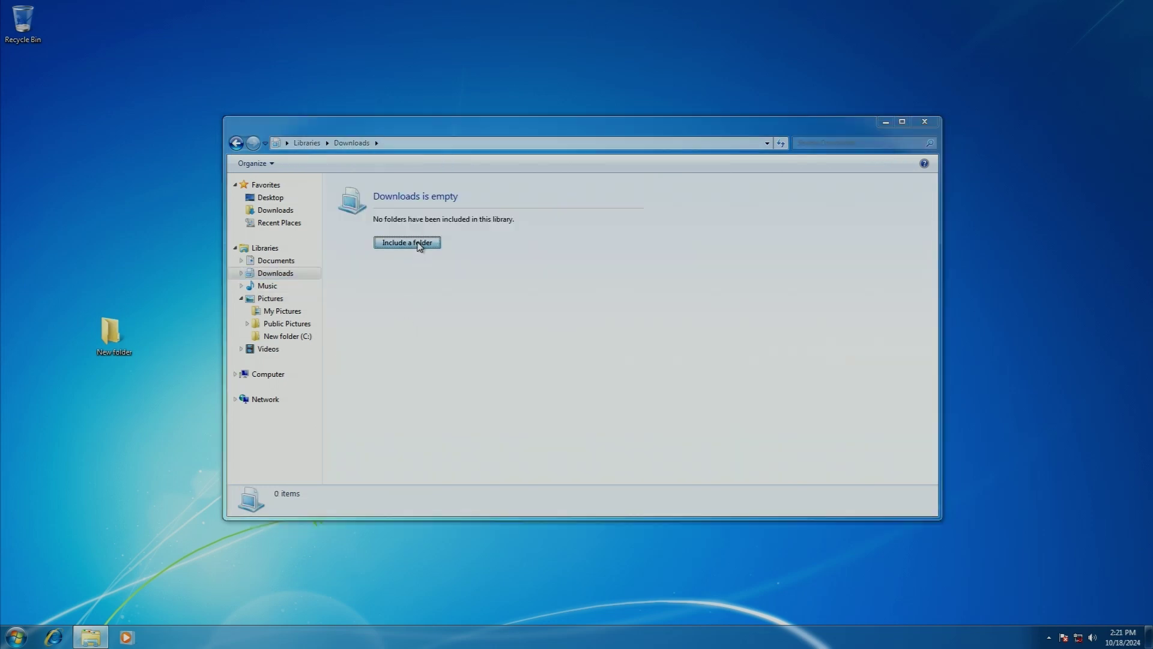
# Include the Downloads folder in the new, empty Downloads library.
pyautogui.click(419, 243)
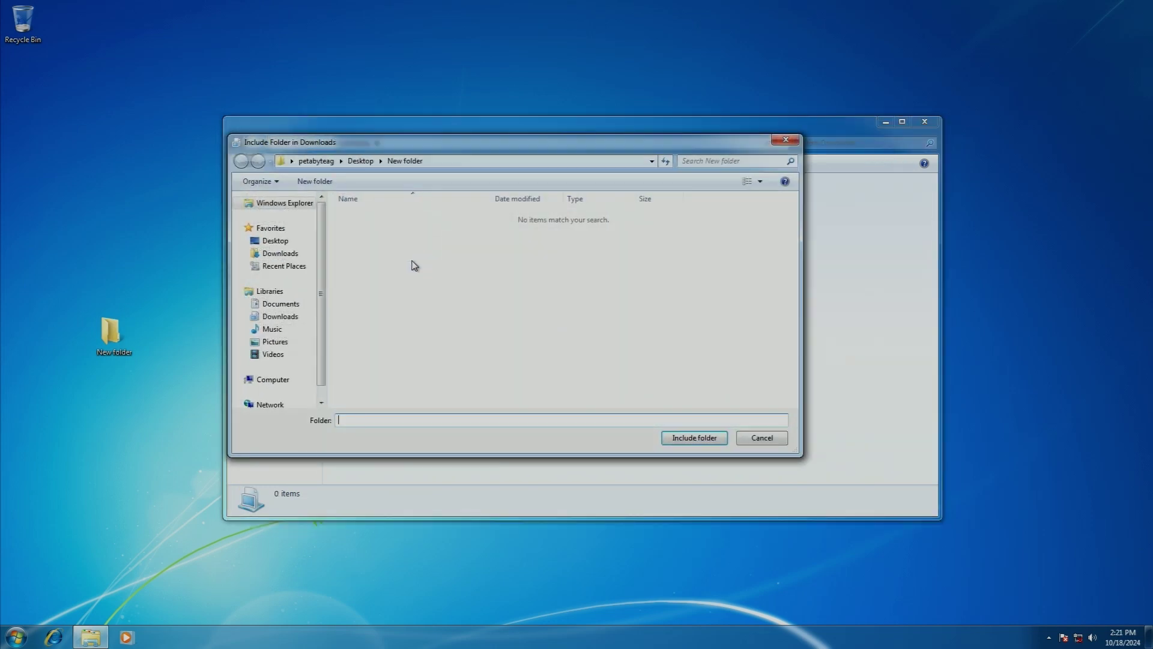
pyautogui.click(306, 254)
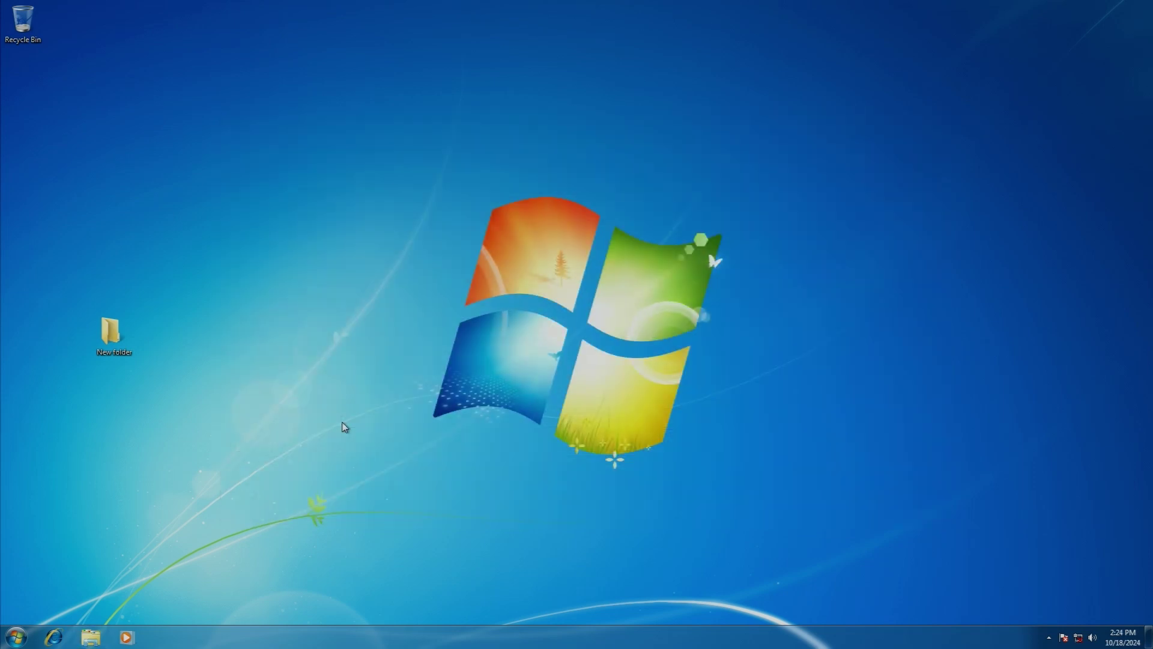
pyautogui.rightClick(344, 427)
# Add Calendar, Clock, CPU Meter, Currency, Feed Headlines, Picture Puzzle, Slide Show, Weather and Media Center gadgets.
pyautogui.click(402, 548)
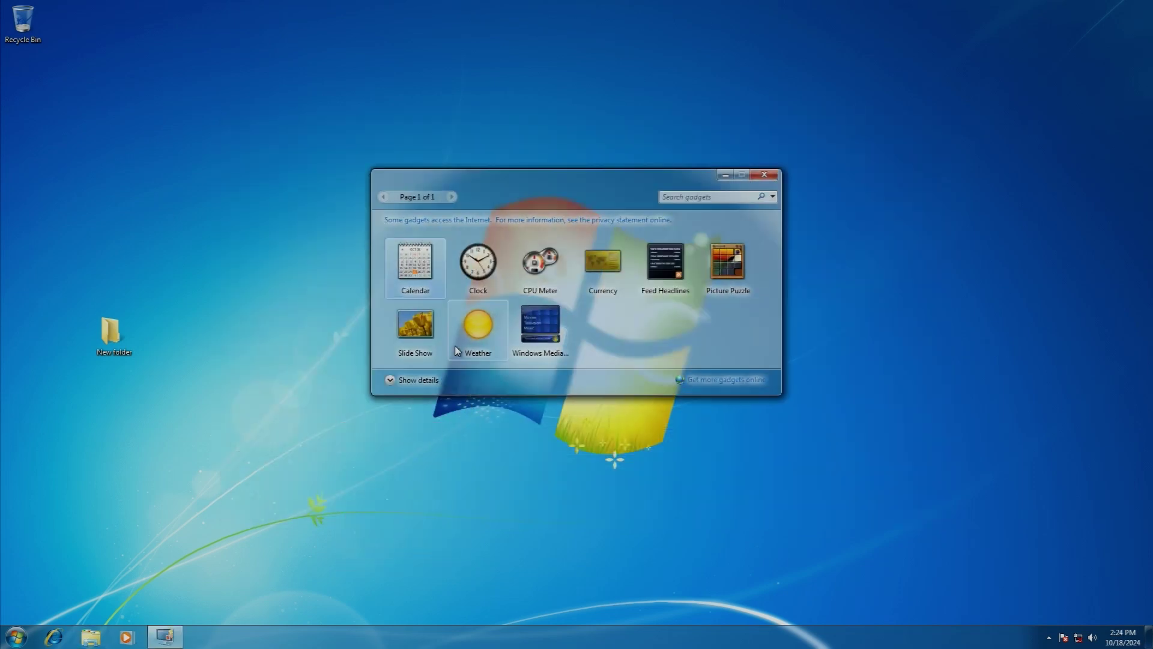
pyautogui.doubleClick(399, 296)
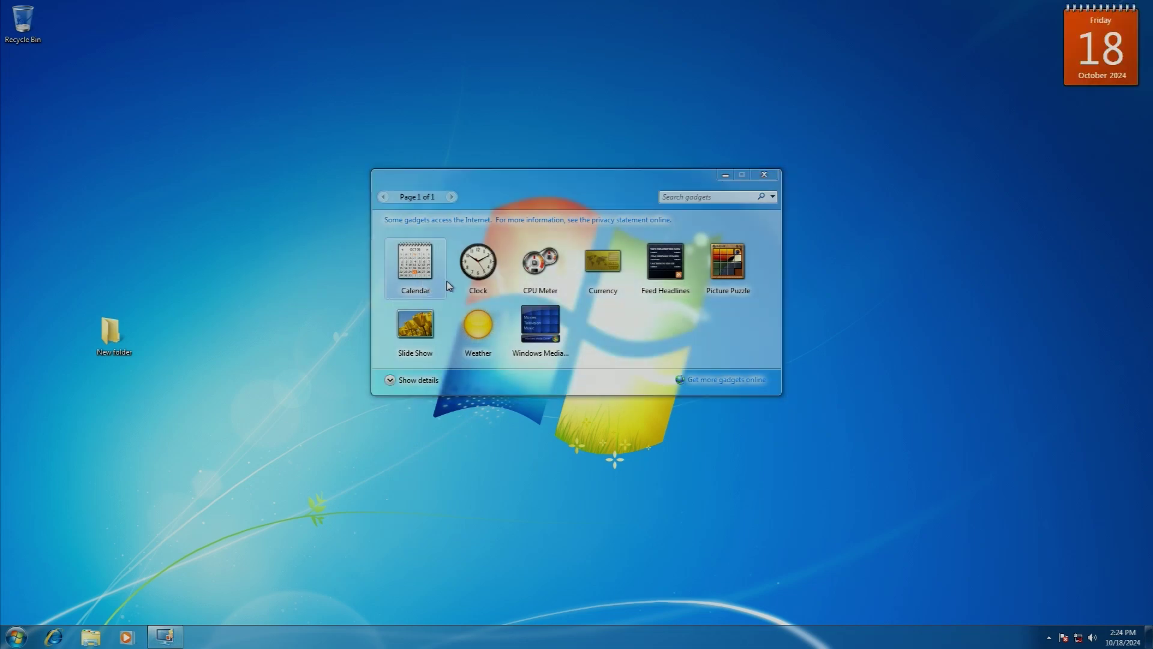
pyautogui.doubleClick(478, 270)
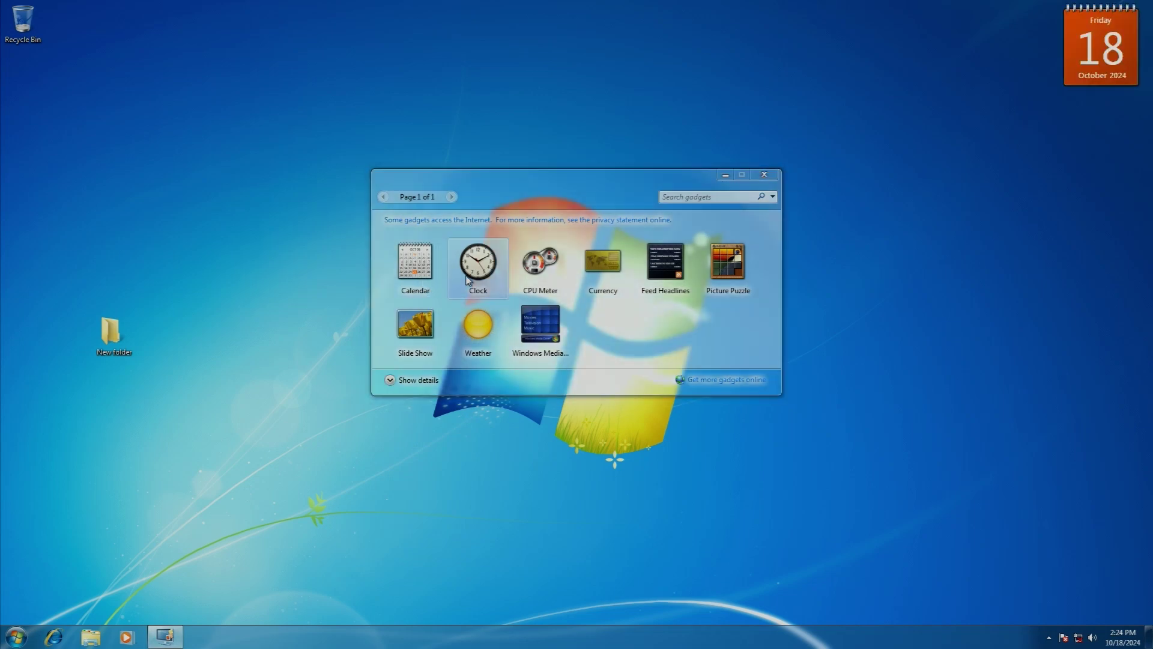
pyautogui.doubleClick(547, 267)
pyautogui.doubleClick(601, 268)
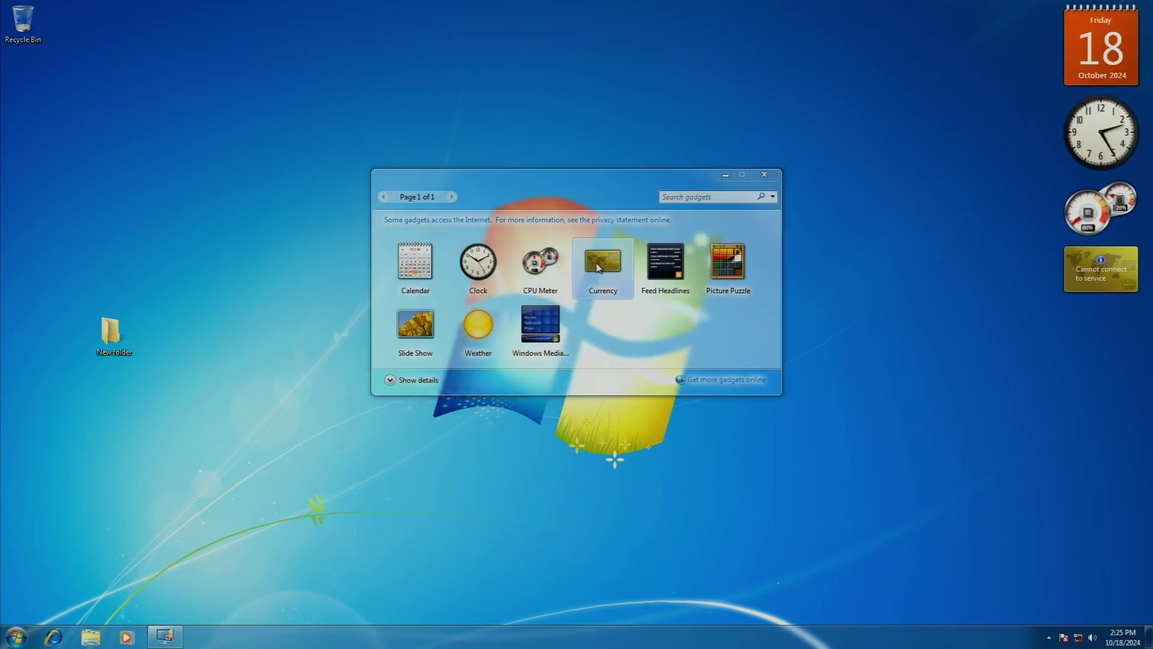
pyautogui.doubleClick(663, 280)
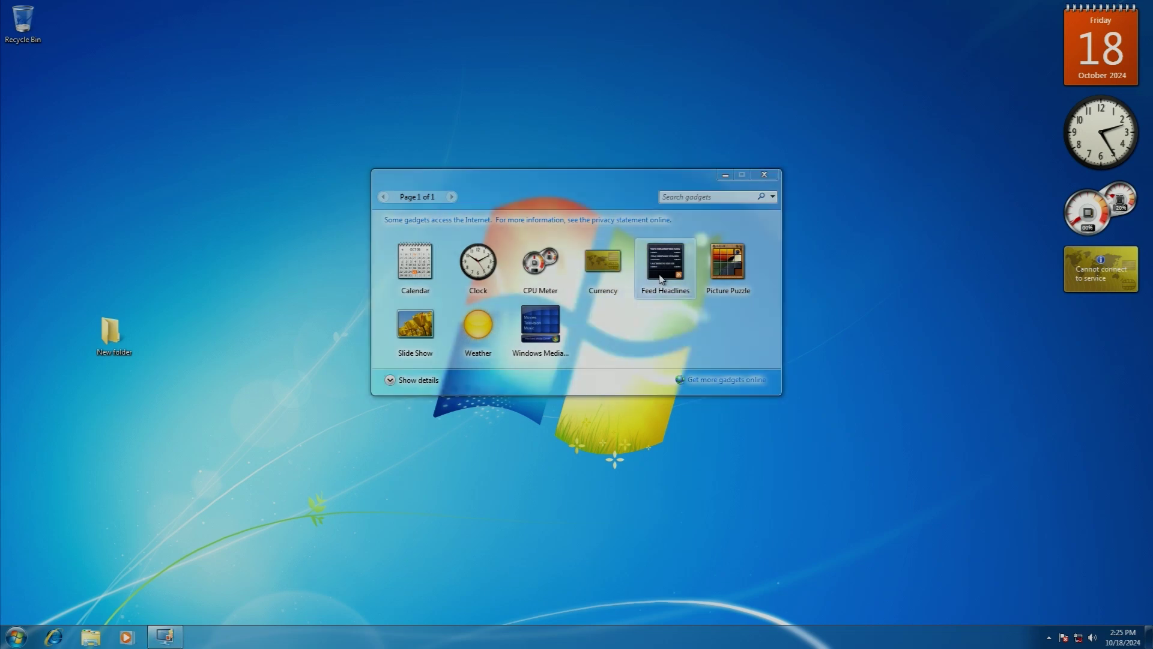
pyautogui.doubleClick(744, 275)
pyautogui.doubleClick(414, 355)
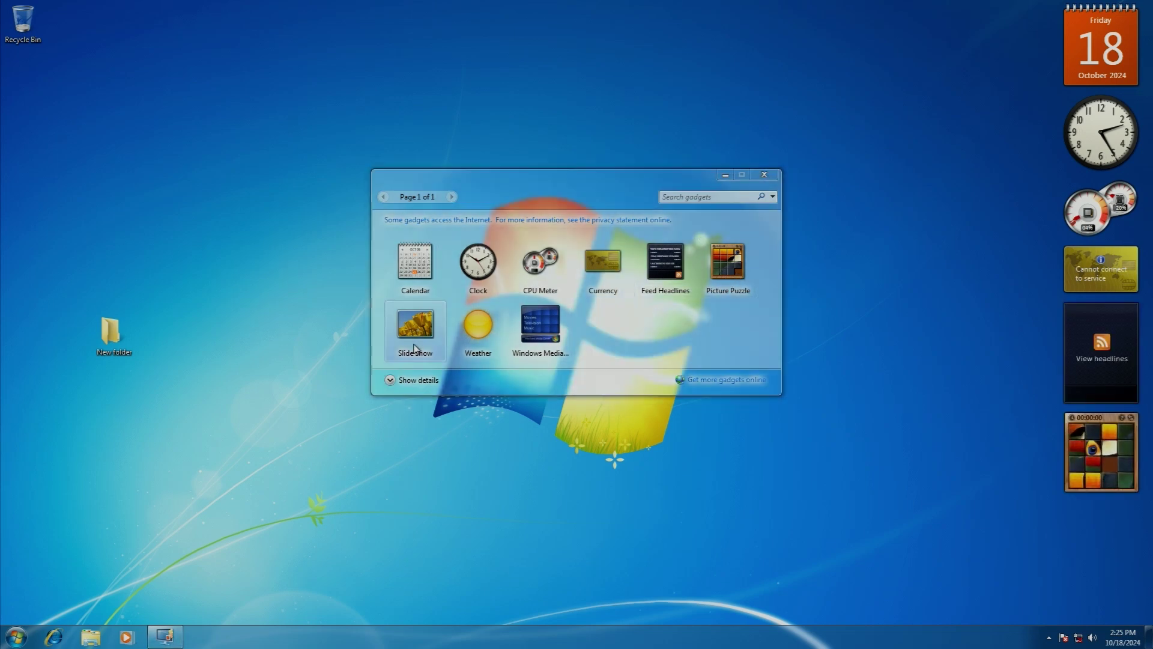
pyautogui.doubleClick(472, 350)
pyautogui.doubleClick(541, 329)
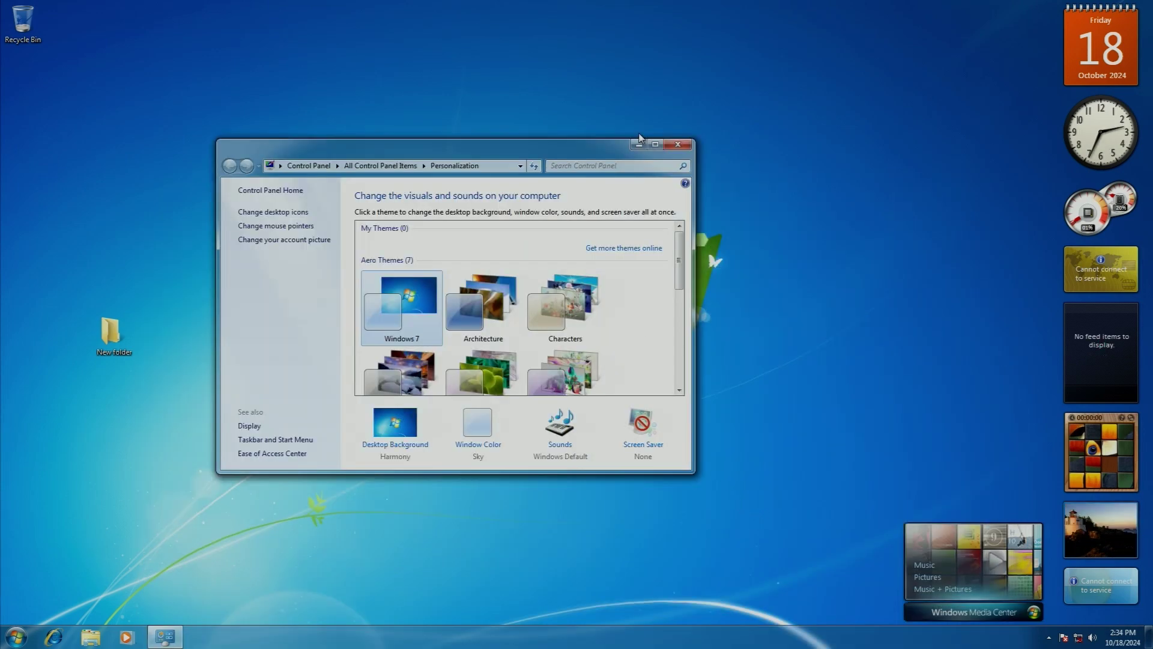
# Maximize Personalization and try the Architecture, Characters, Landscapes, Nature and Scenes themes, ending on United States.
pyautogui.click(655, 144)
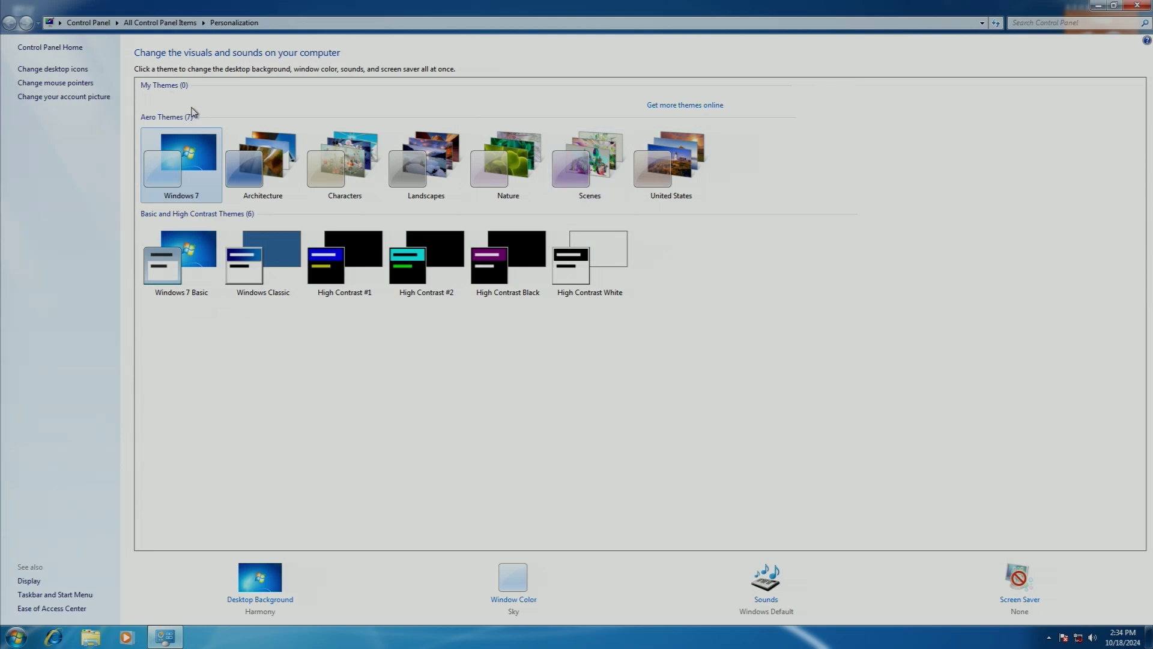
pyautogui.click(246, 149)
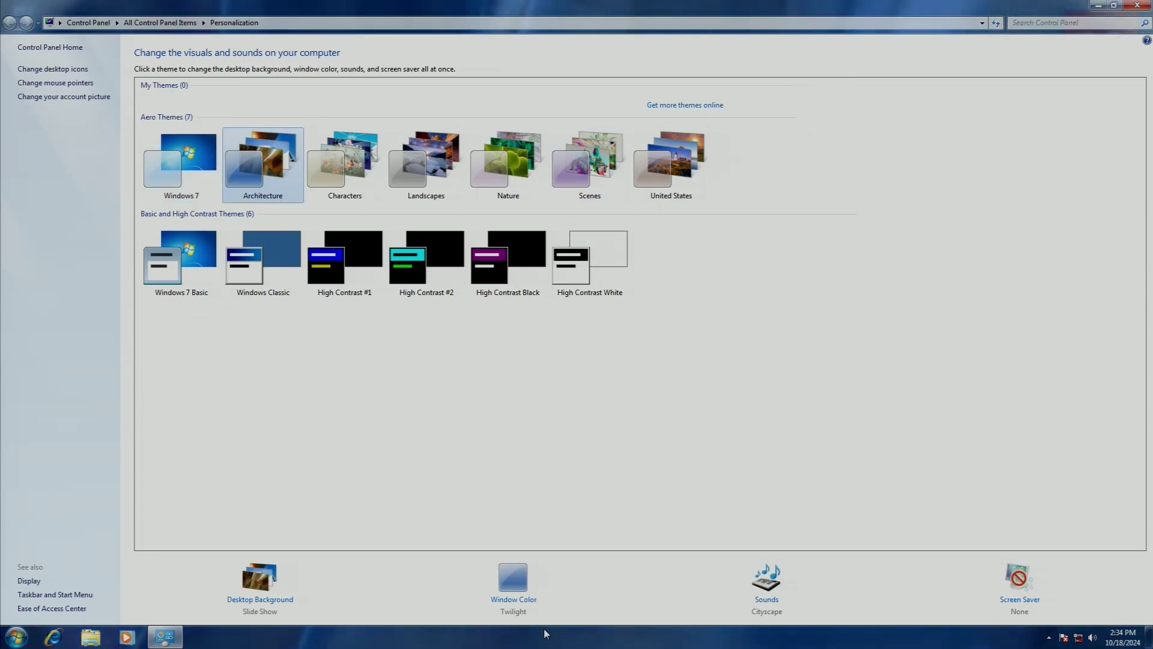
pyautogui.click(353, 159)
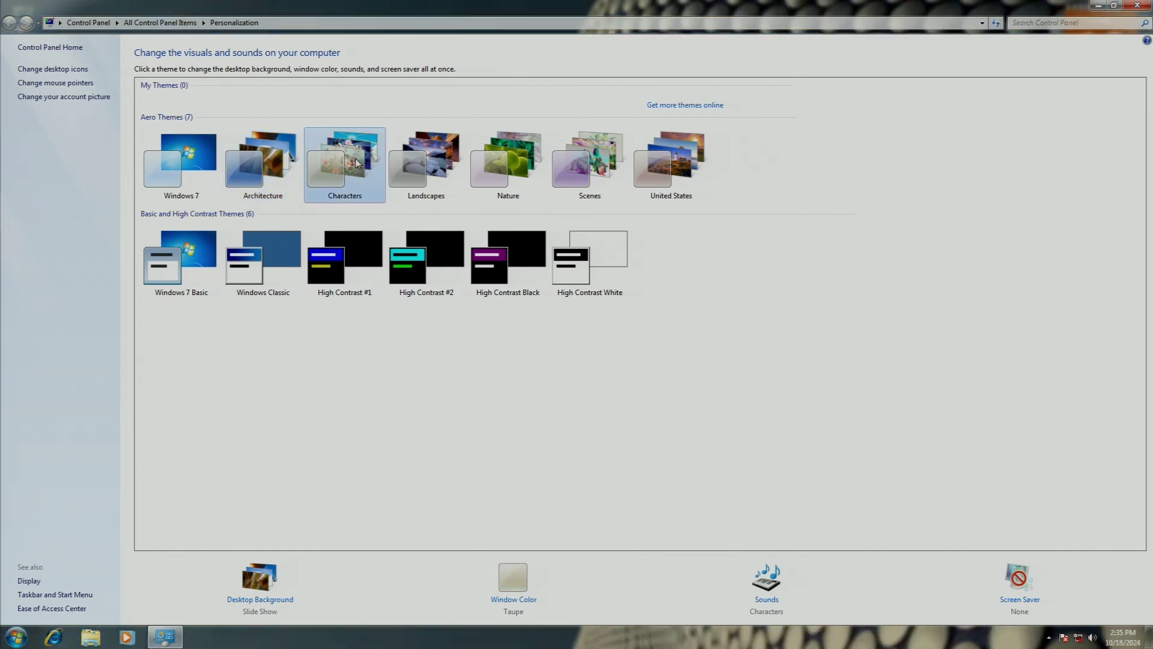
pyautogui.click(427, 168)
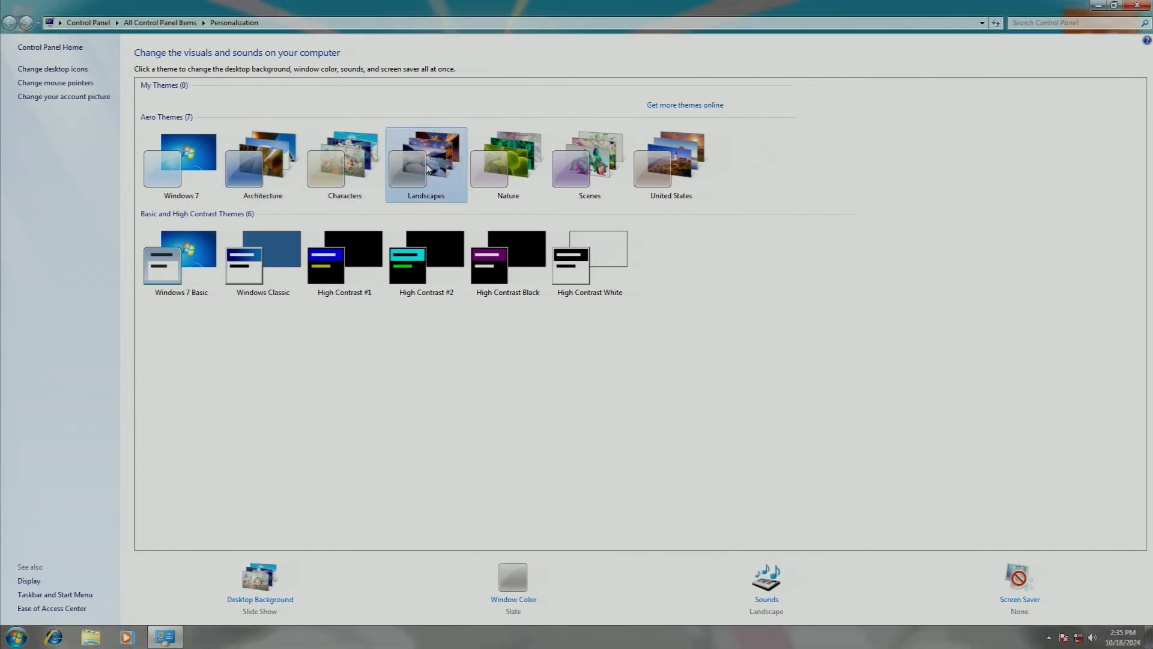
pyautogui.click(485, 166)
pyautogui.click(602, 161)
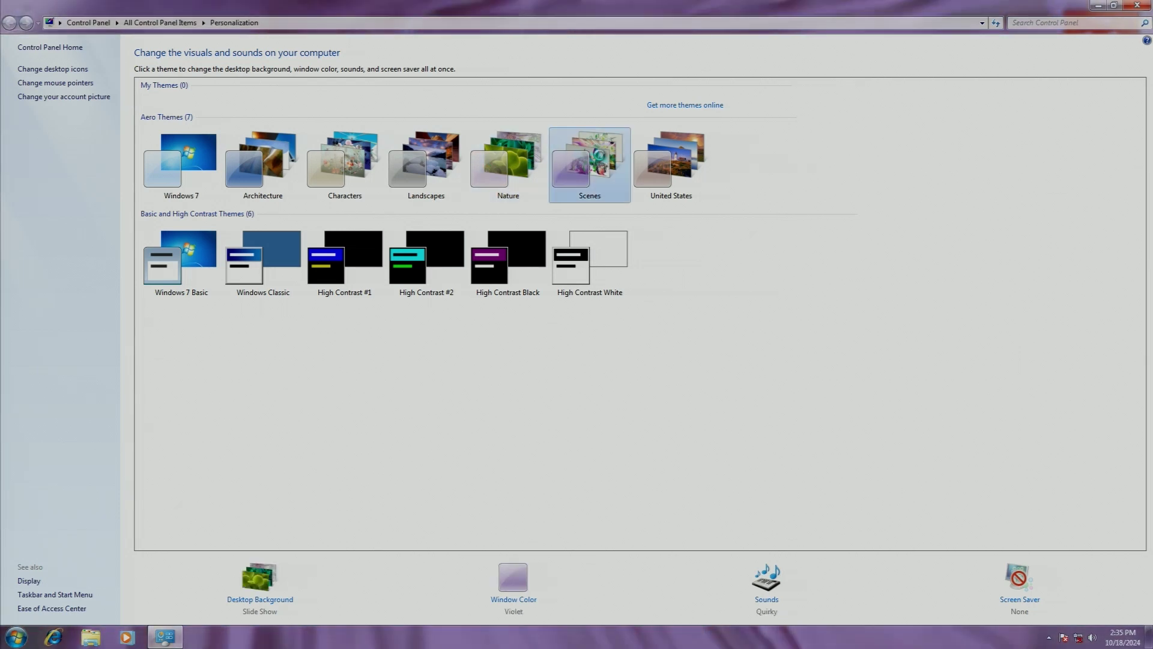
pyautogui.click(656, 157)
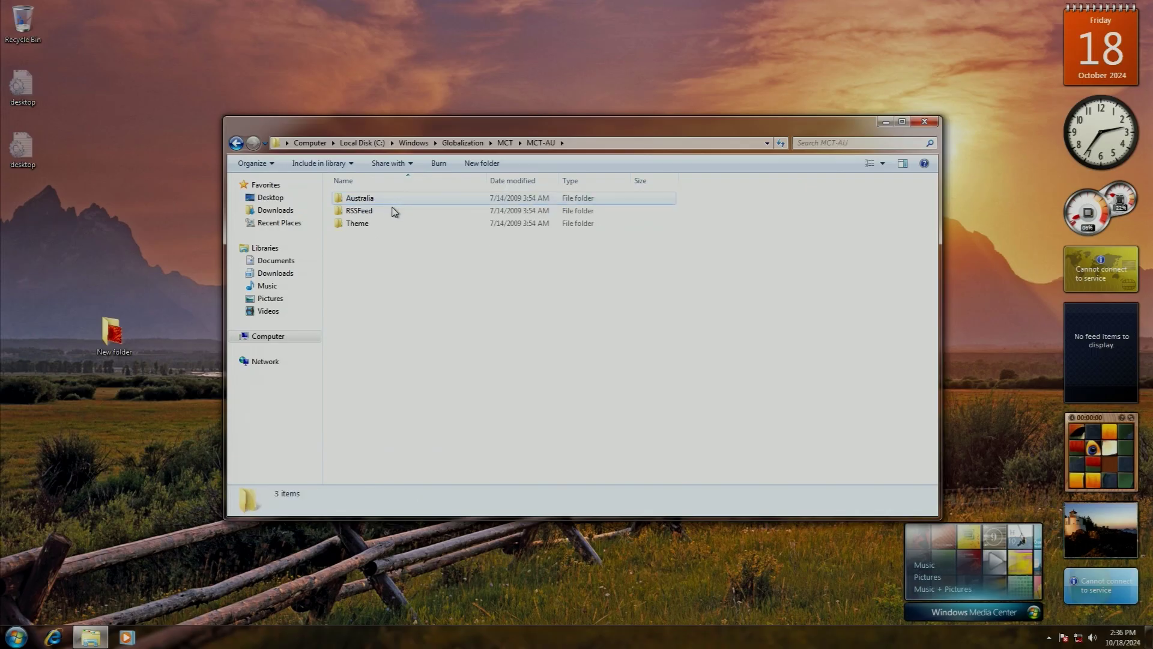
# Install the hidden Australia and South Africa themes from their MCT region Theme folders.
pyautogui.doubleClick(392, 224)
pyautogui.click(368, 201)
pyautogui.doubleClick(368, 201)
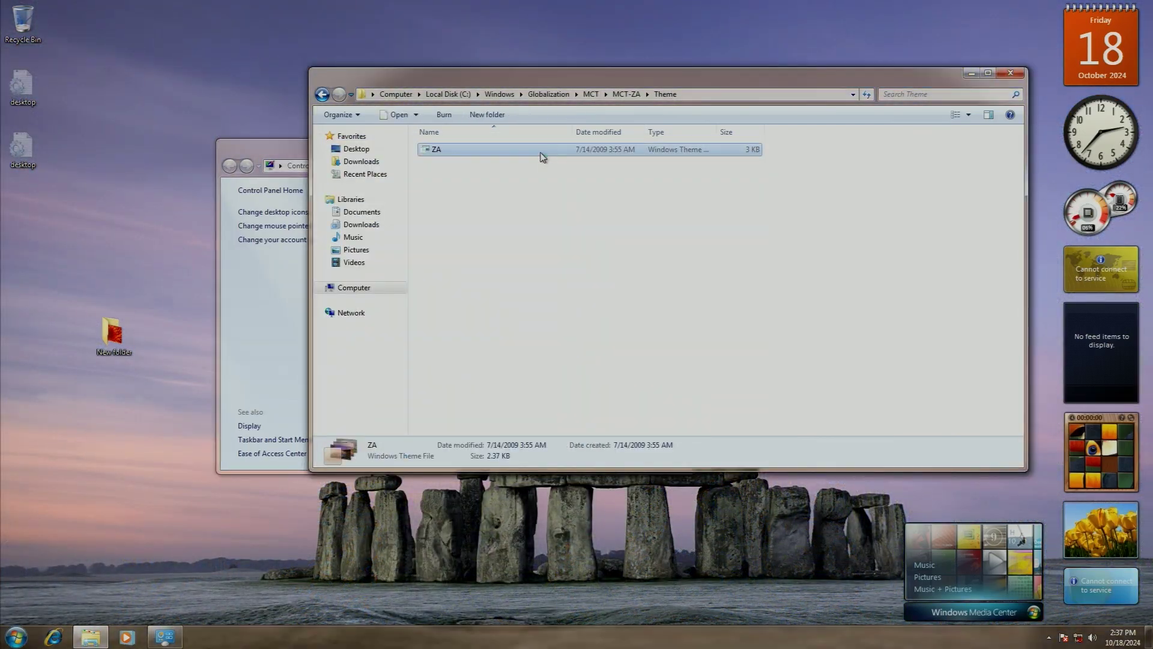
pyautogui.doubleClick(543, 155)
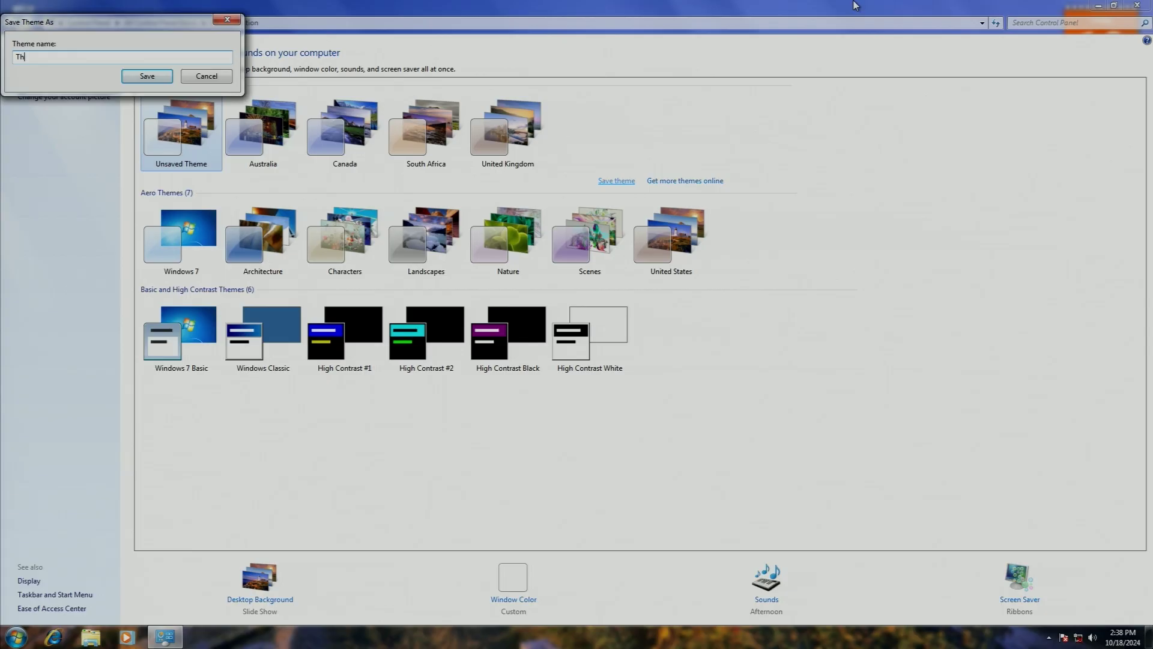
# Save the current theme as 'Theme' and close Personalization.
pyautogui.write('eme')
pyautogui.press('Return')
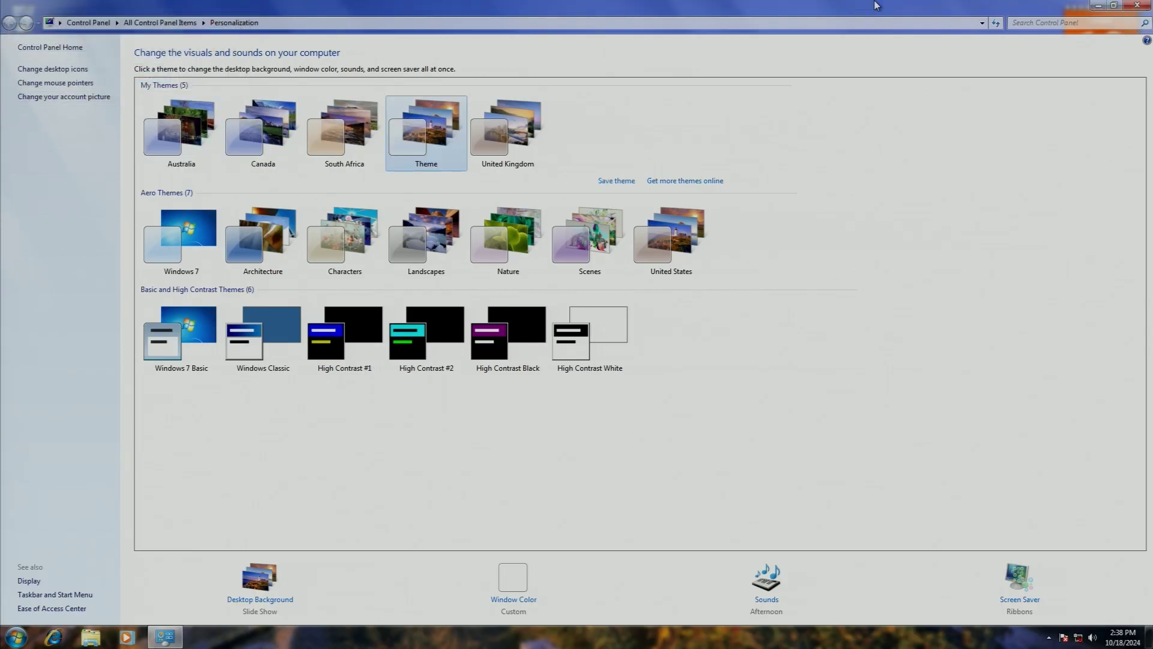
pyautogui.hotkey('alt', 'F4')
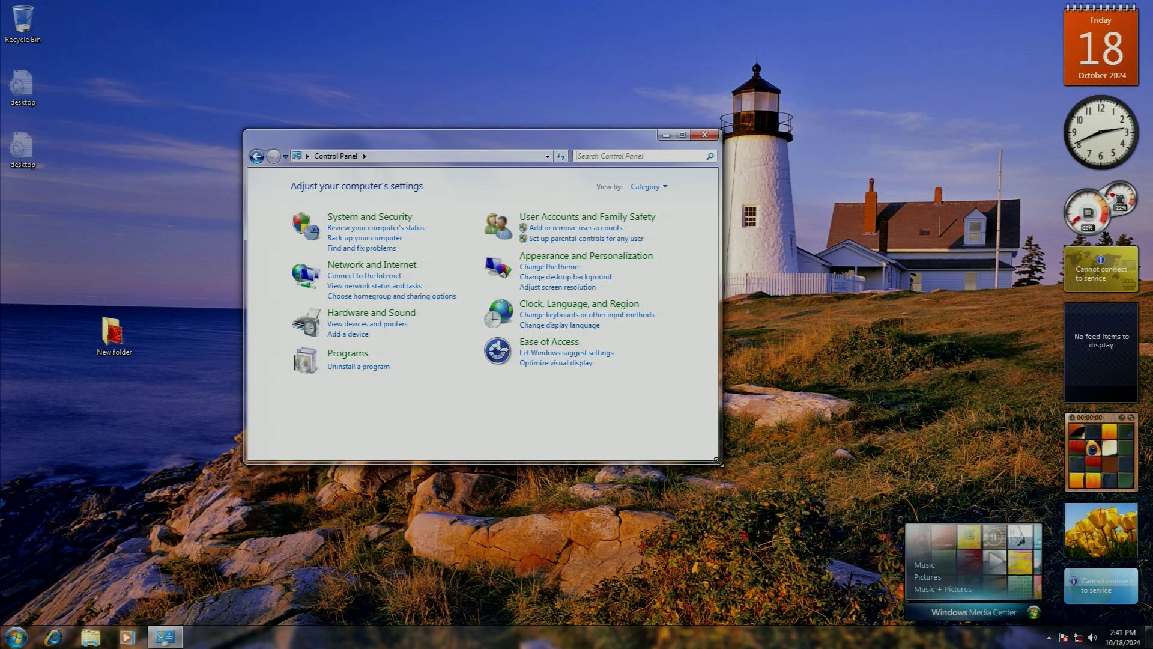
# Enlarge Control Panel, view it by Large icons, and snap it right then left.
pyautogui.moveTo(720, 461); pyautogui.dragTo(829, 531)
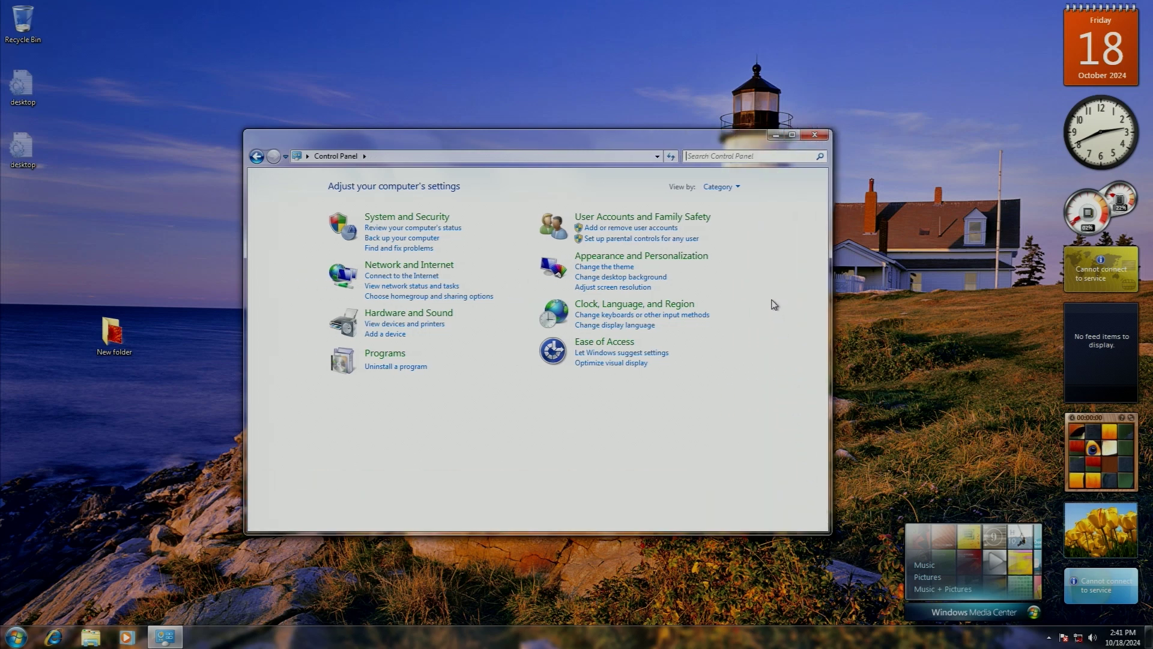
pyautogui.click(721, 187)
pyautogui.click(729, 218)
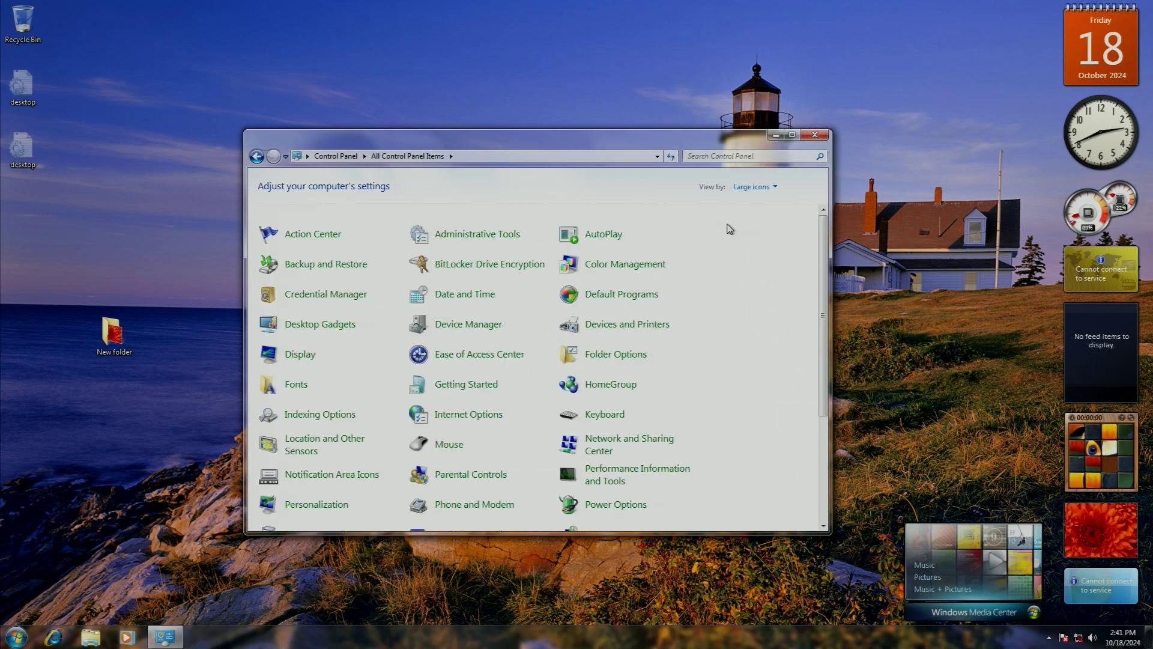
pyautogui.press('super+Right')
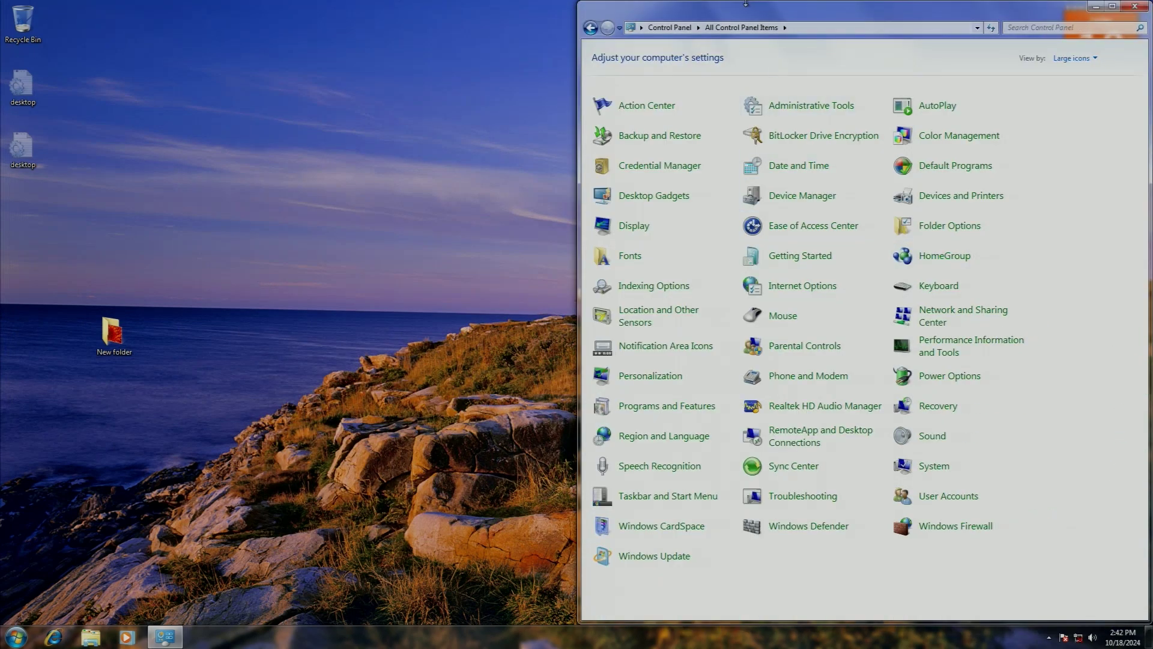
pyautogui.press('super+Left')
pyautogui.press('super+Left')
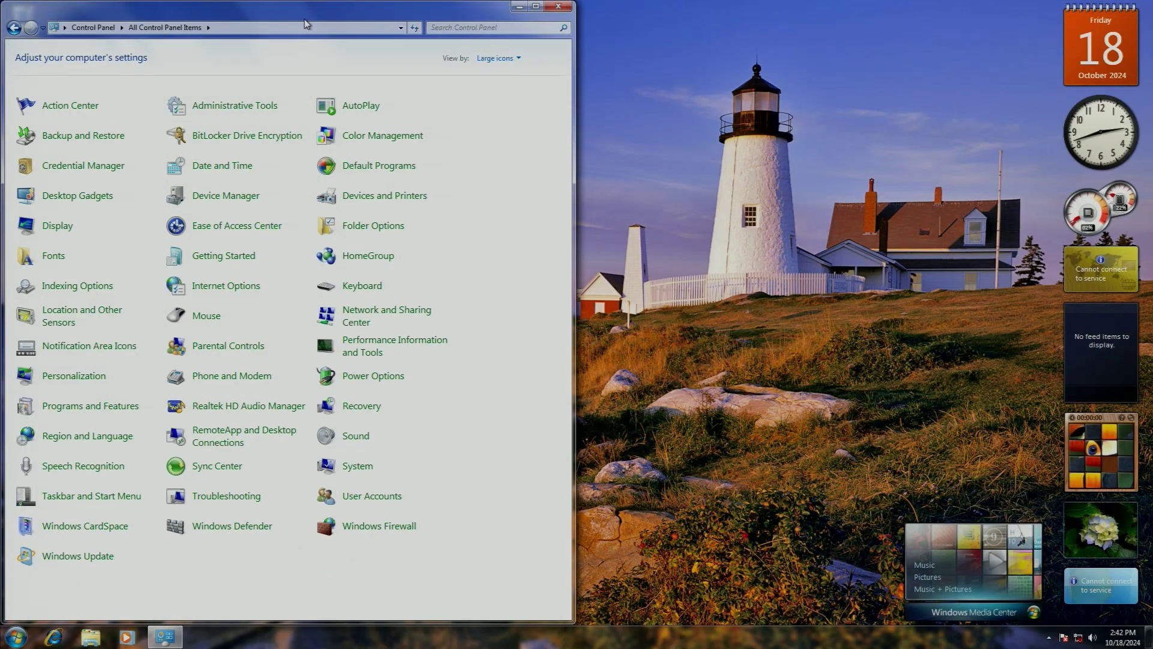
# Open the Computer window with Win+E.
pyautogui.press('super+e')
pyautogui.moveTo(166, 637)
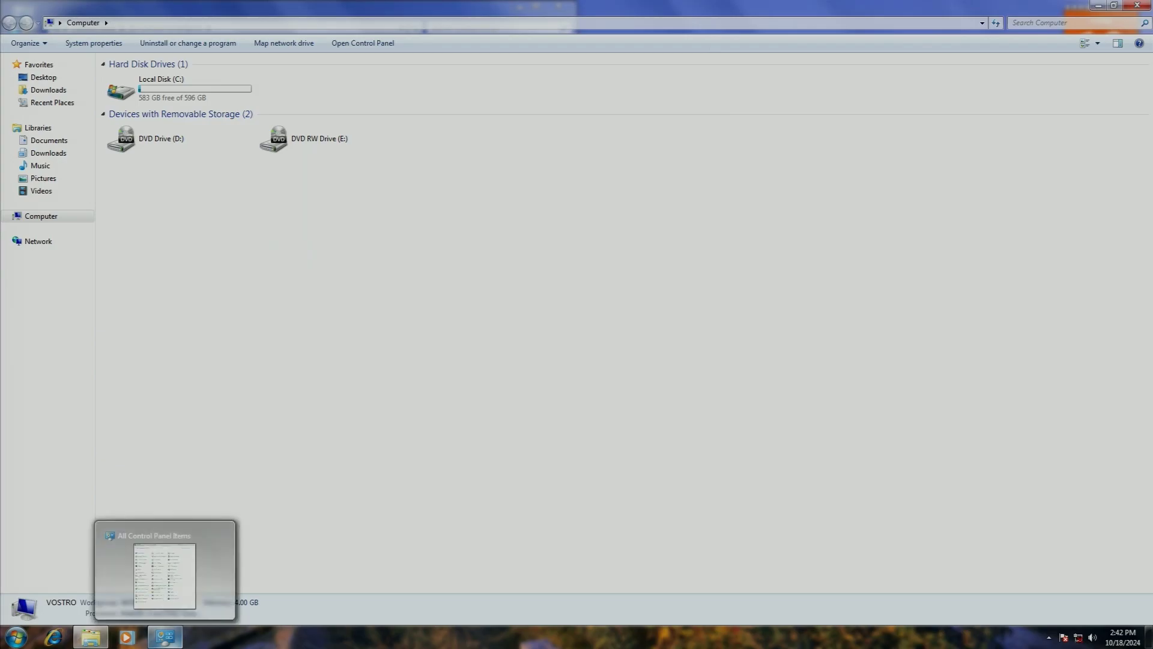
pyautogui.moveTo(182, 610)
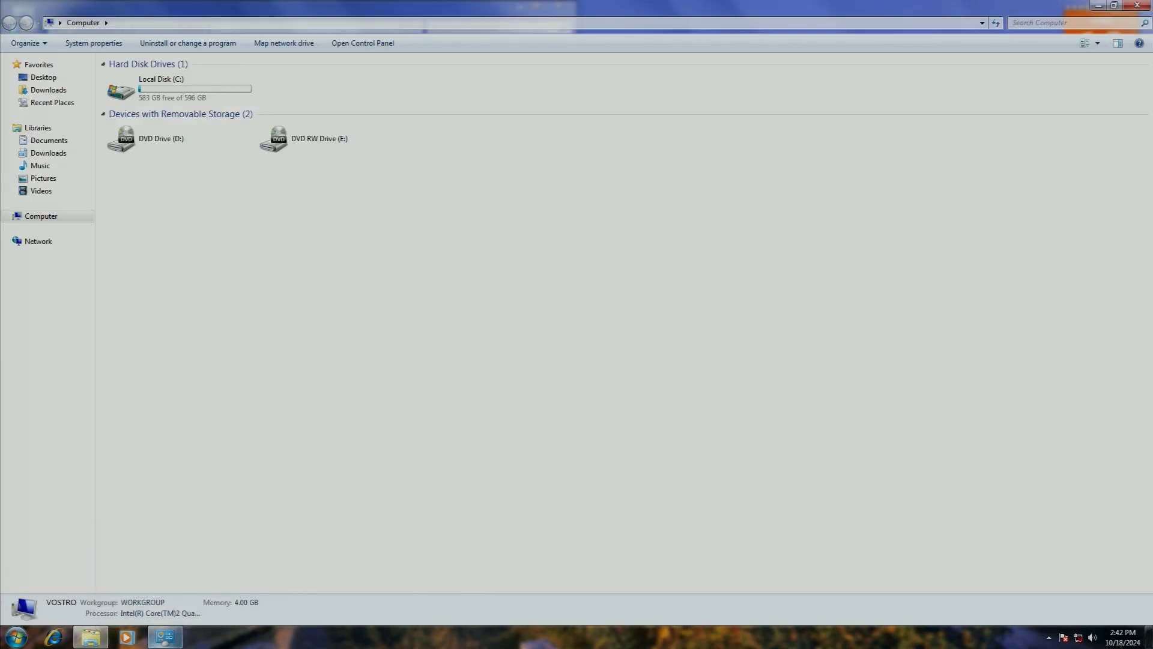
pyautogui.moveTo(165, 590)
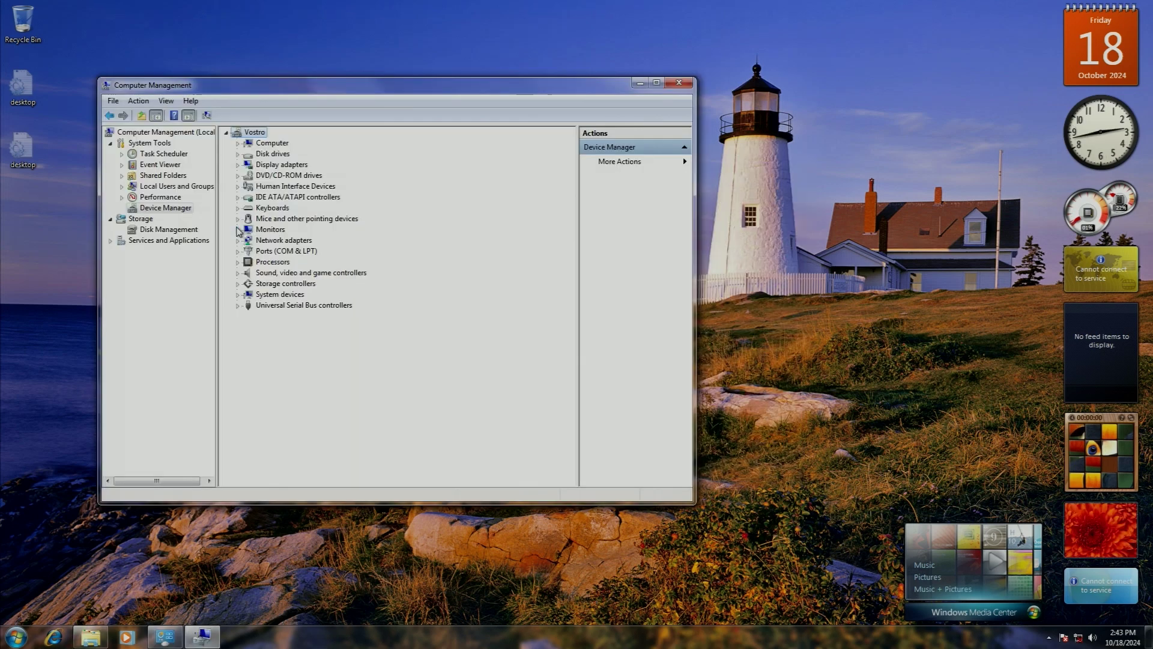
# In Device Manager, peek into Monitors, Network adapters and Processors, then expand Sound, video and game controllers.
pyautogui.click(237, 229)
pyautogui.click(237, 229)
pyautogui.click(237, 243)
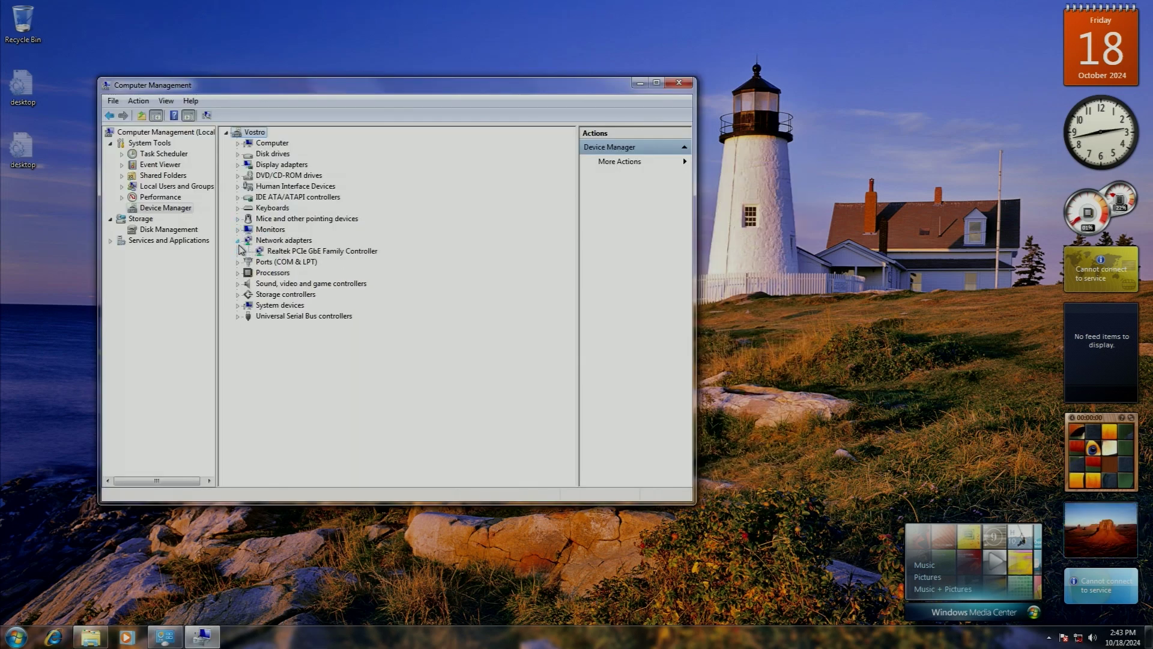
pyautogui.click(237, 240)
pyautogui.click(237, 262)
pyautogui.click(237, 262)
pyautogui.click(238, 273)
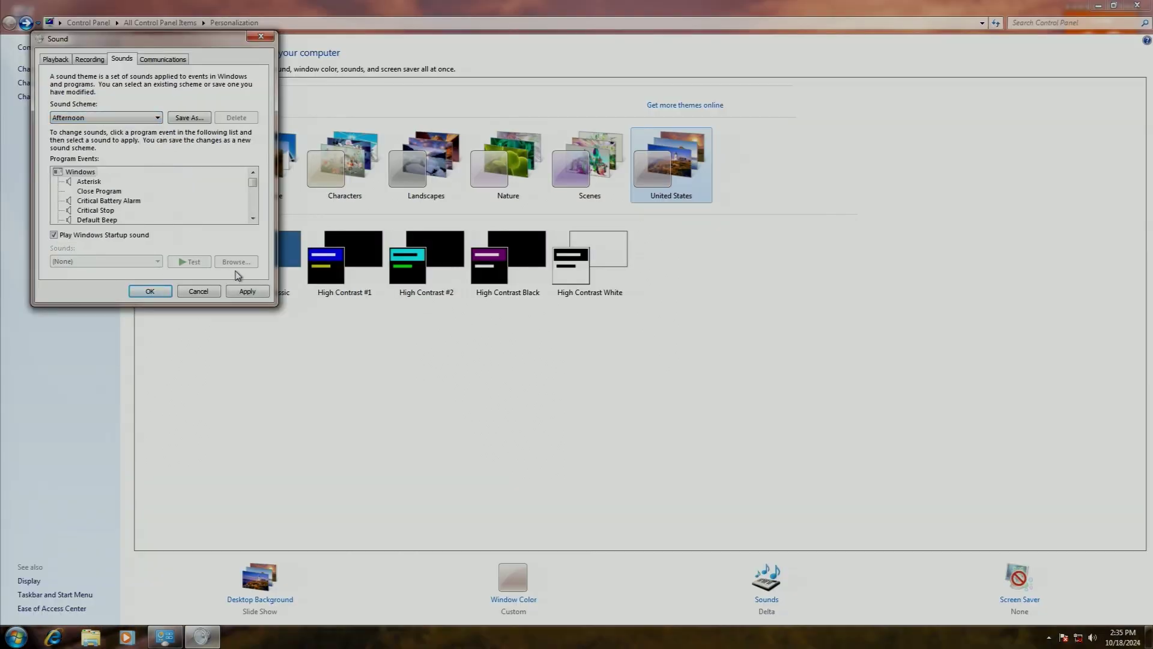
# Apply the Afternoon sound scheme and set Ribbons as the screen saver.
pyautogui.click(247, 291)
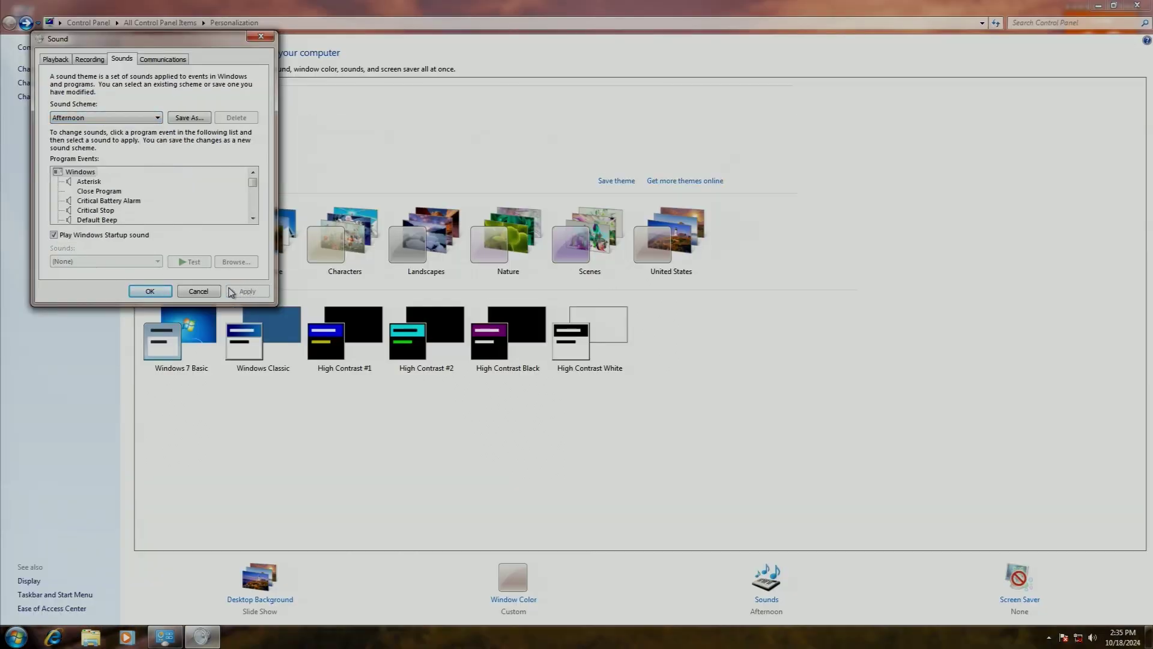
pyautogui.click(150, 291)
pyautogui.click(1027, 606)
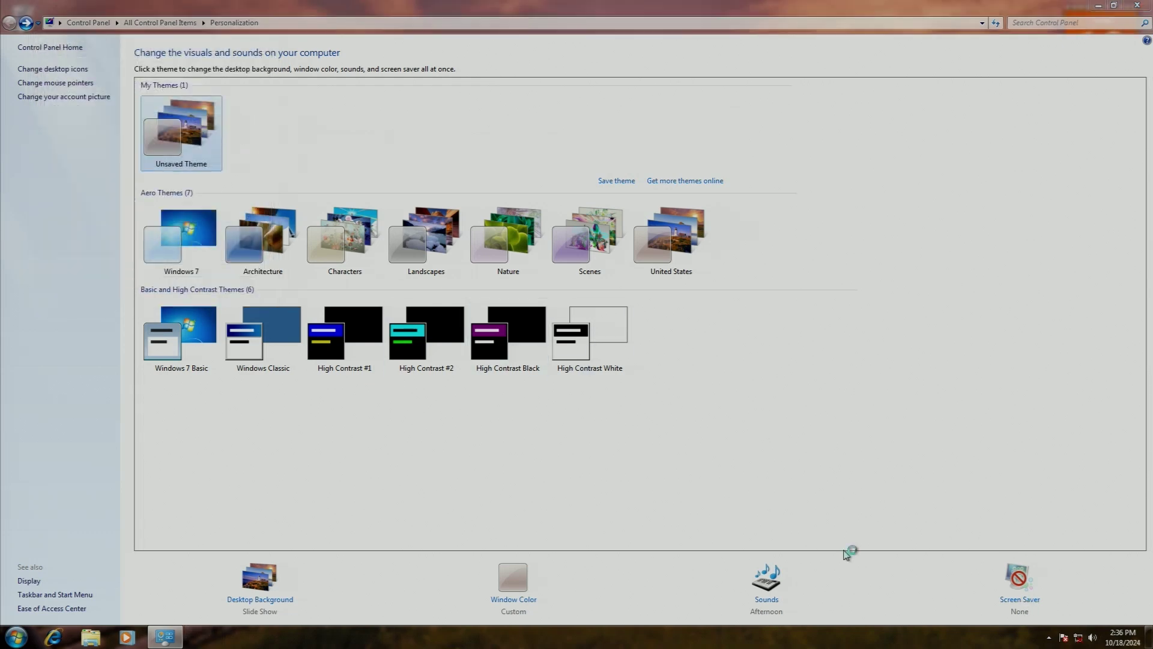
pyautogui.click(140, 227)
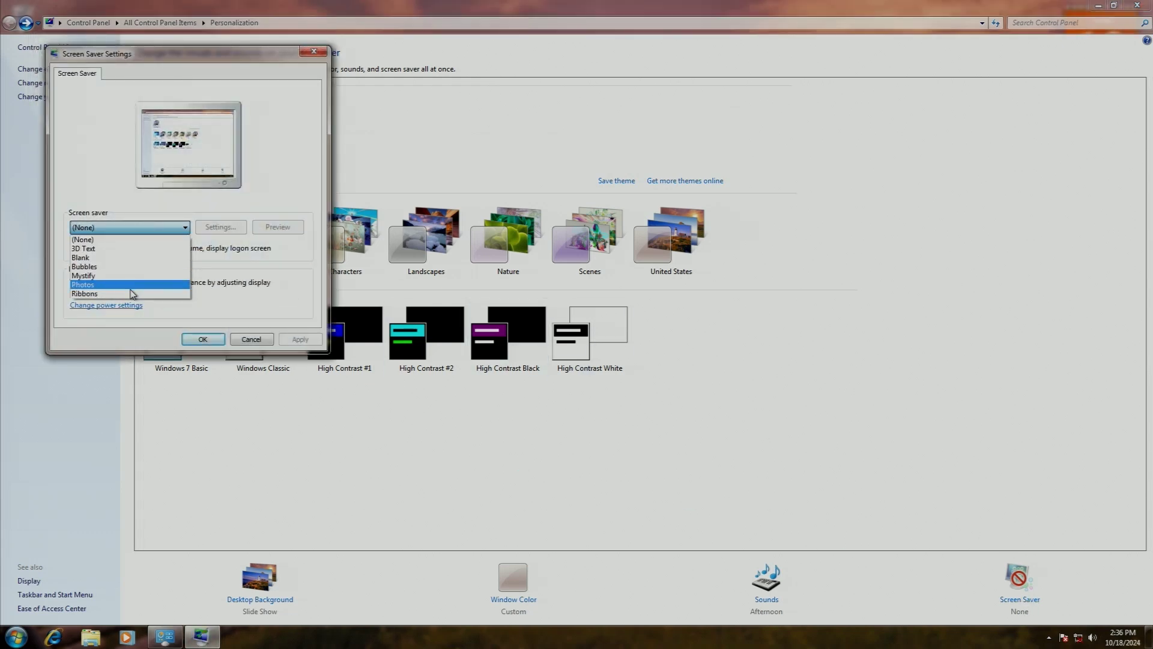
pyautogui.click(132, 293)
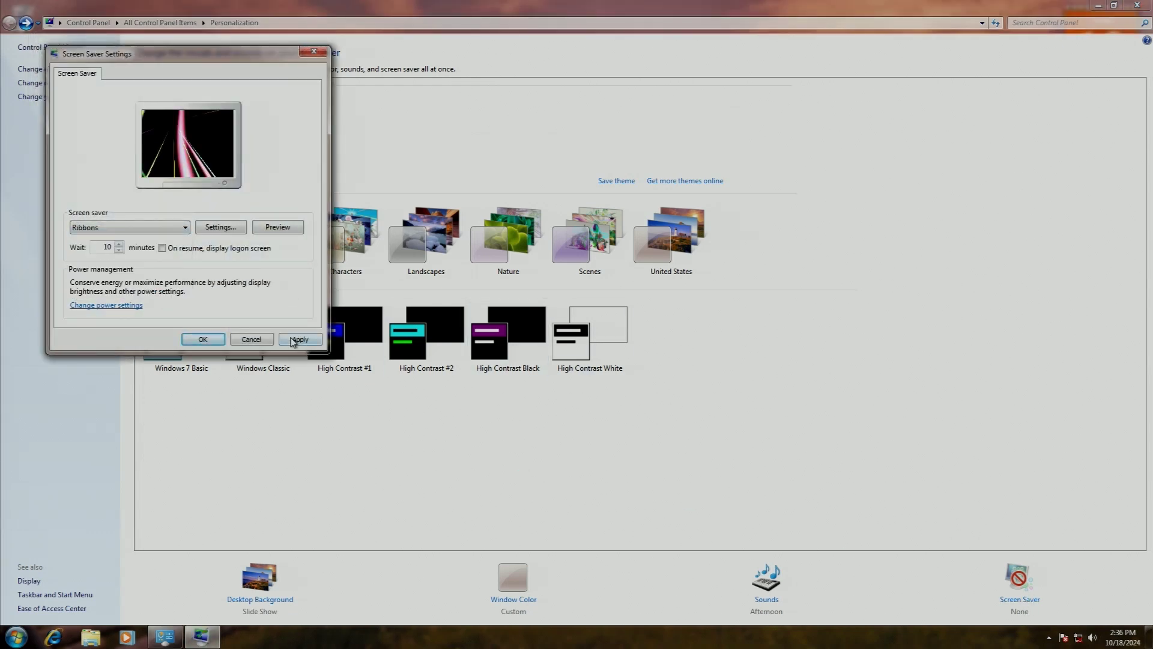
pyautogui.click(298, 339)
pyautogui.click(203, 340)
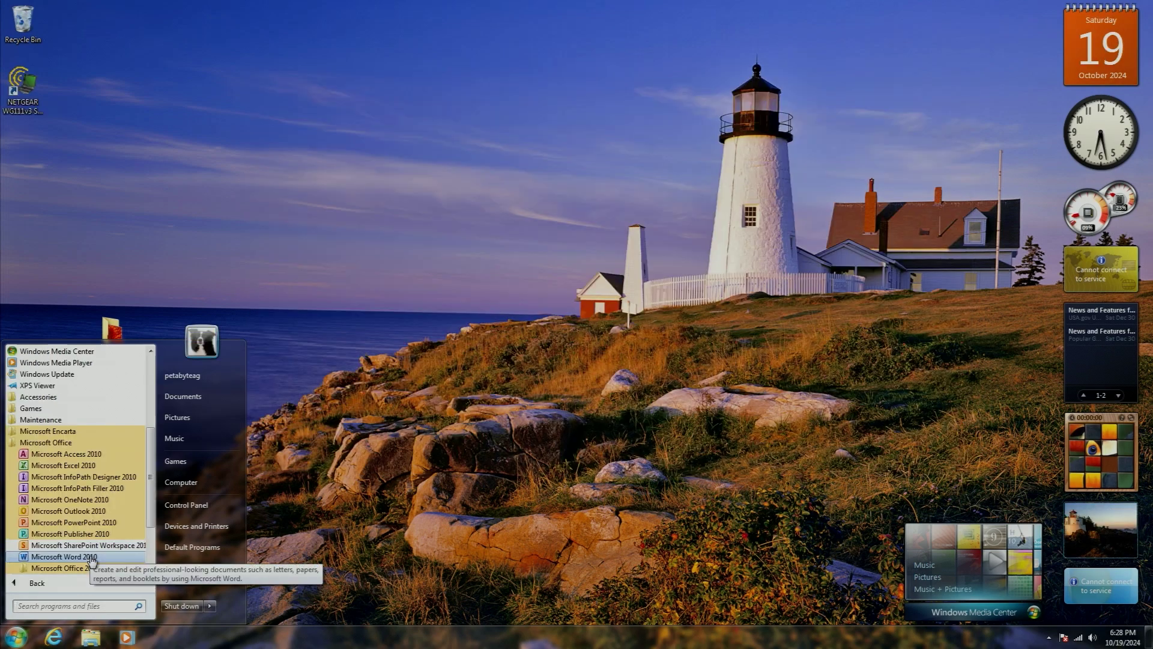
# Launch Microsoft Word 2010 from the Start menu's Microsoft Office folder.
pyautogui.press('Return')
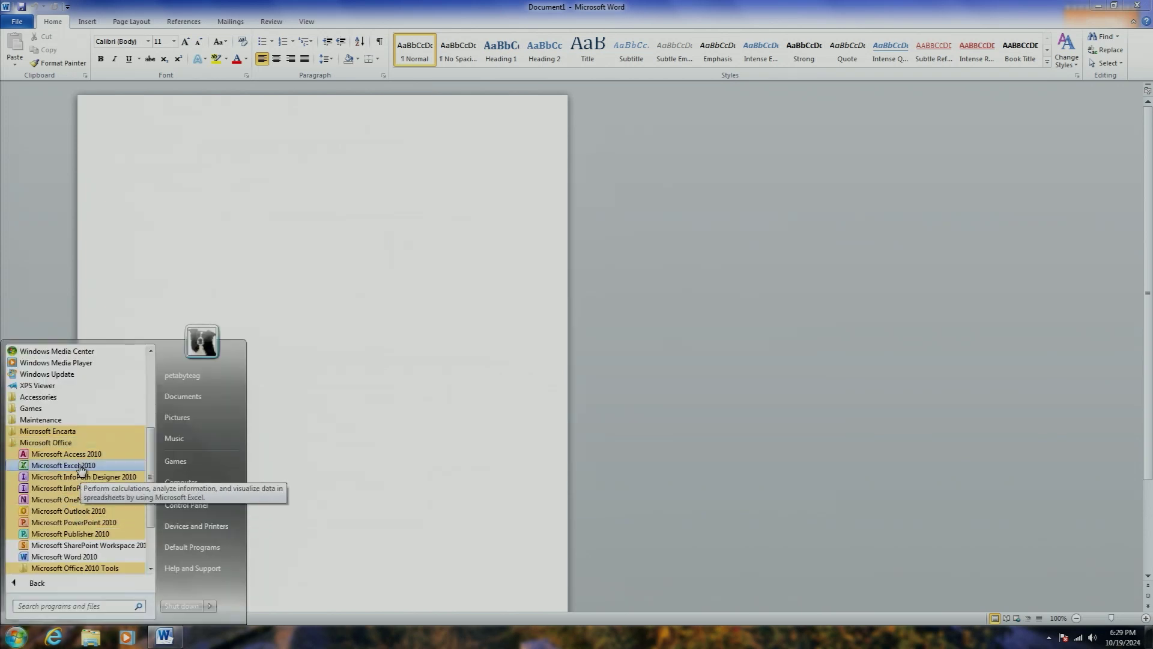
# Launch Microsoft Excel 2010, then a Windows Live program from the Start menu.
pyautogui.click(94, 467)
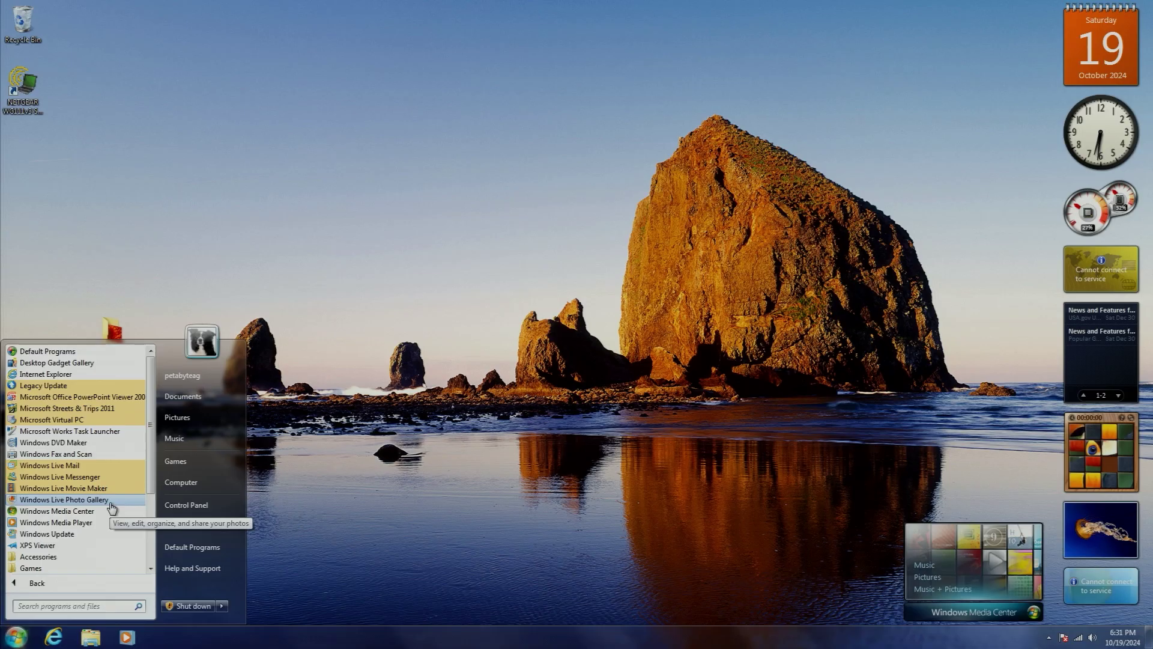
pyautogui.click(109, 502)
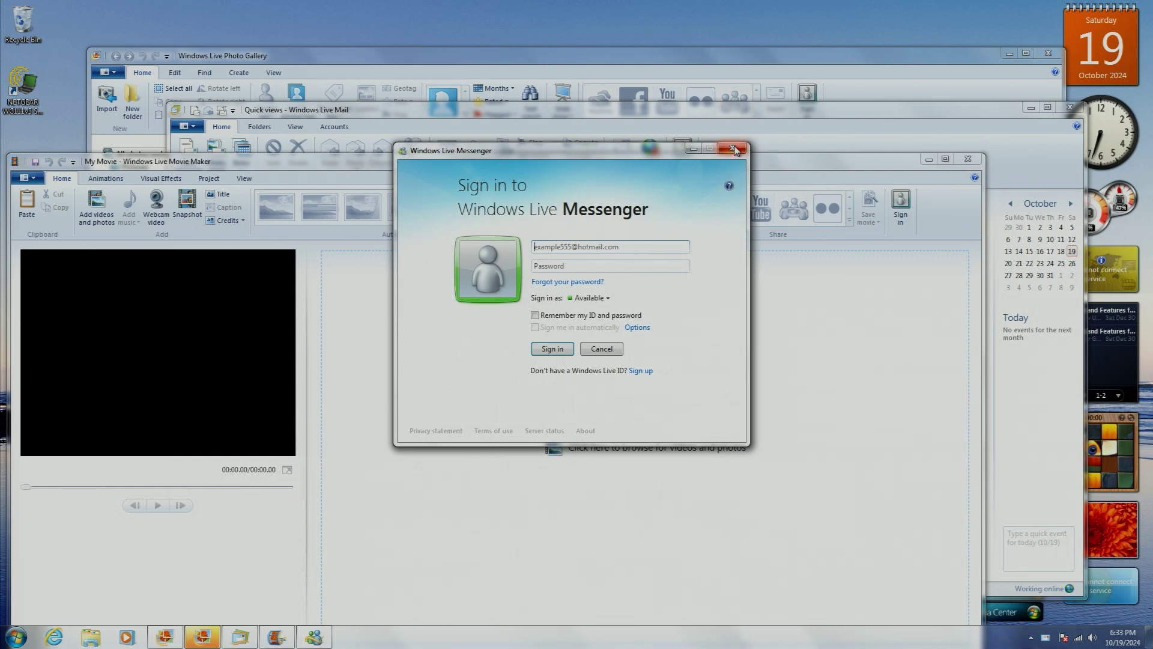
# Close Messenger, Movie Maker, Mail and Photo Gallery, answering Photo Gallery's file-type prompt.
pyautogui.click(732, 148)
pyautogui.click(968, 158)
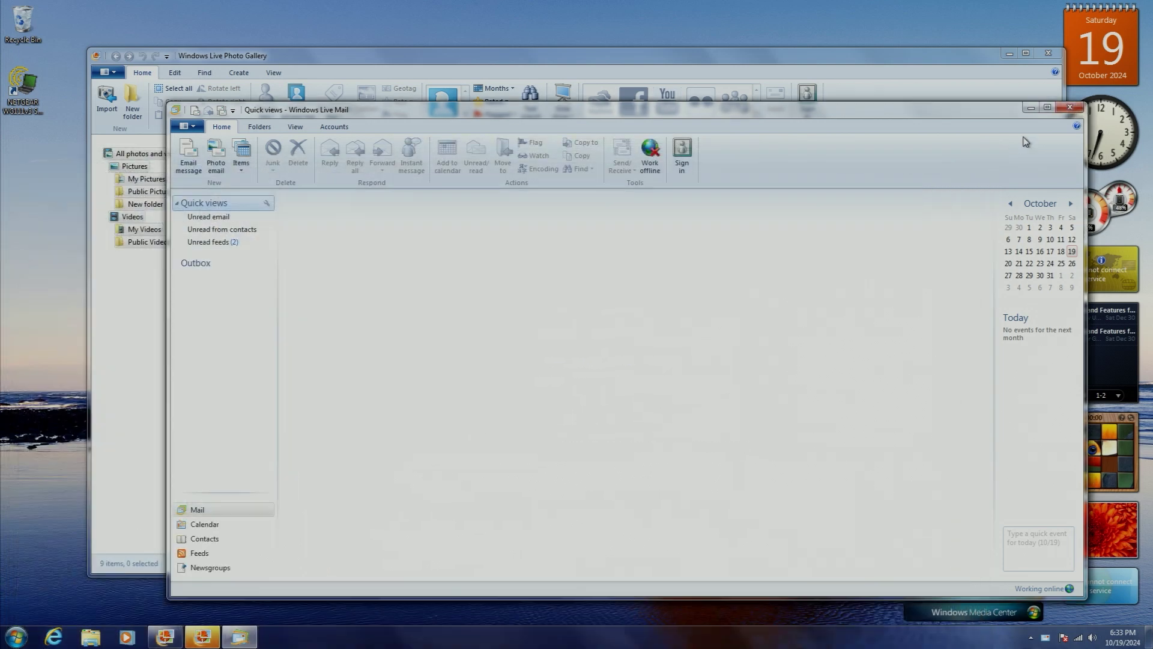
pyautogui.click(1070, 107)
pyautogui.click(1048, 53)
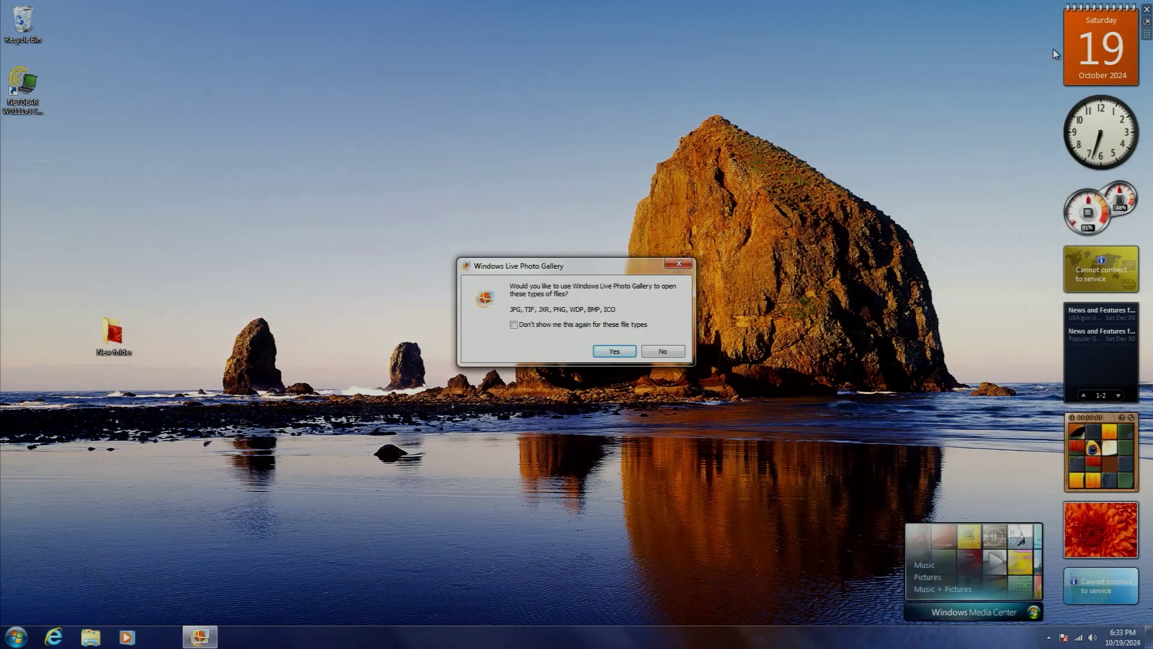
pyautogui.click(630, 354)
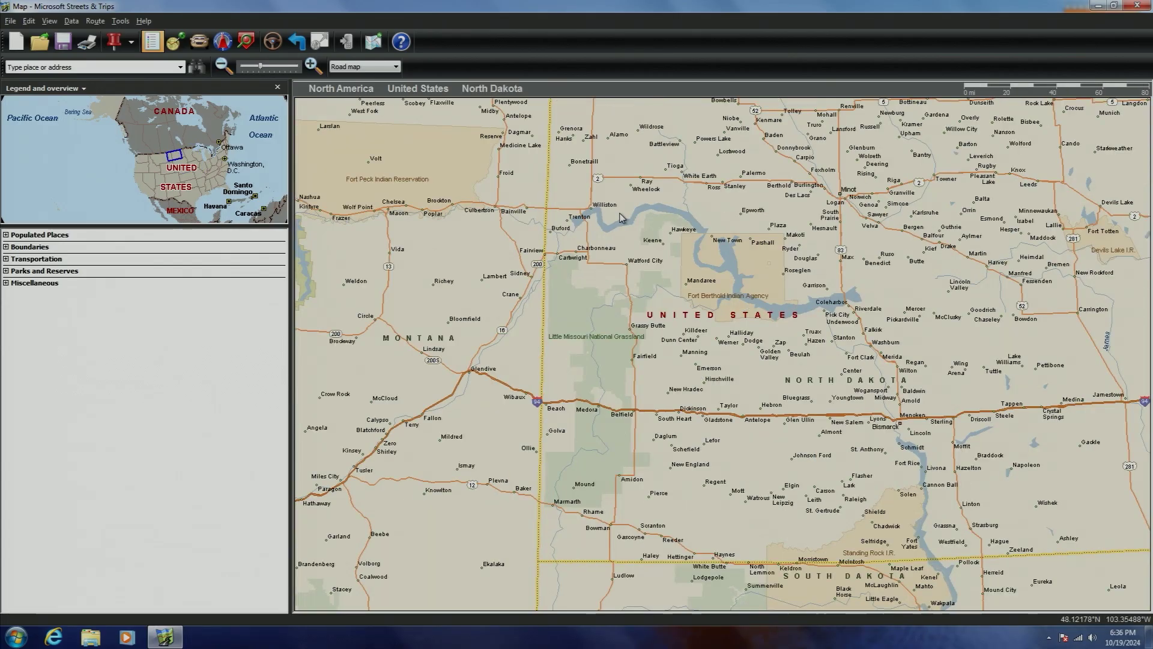
pyautogui.moveTo(547, 227); pyautogui.dragTo(888, 388)
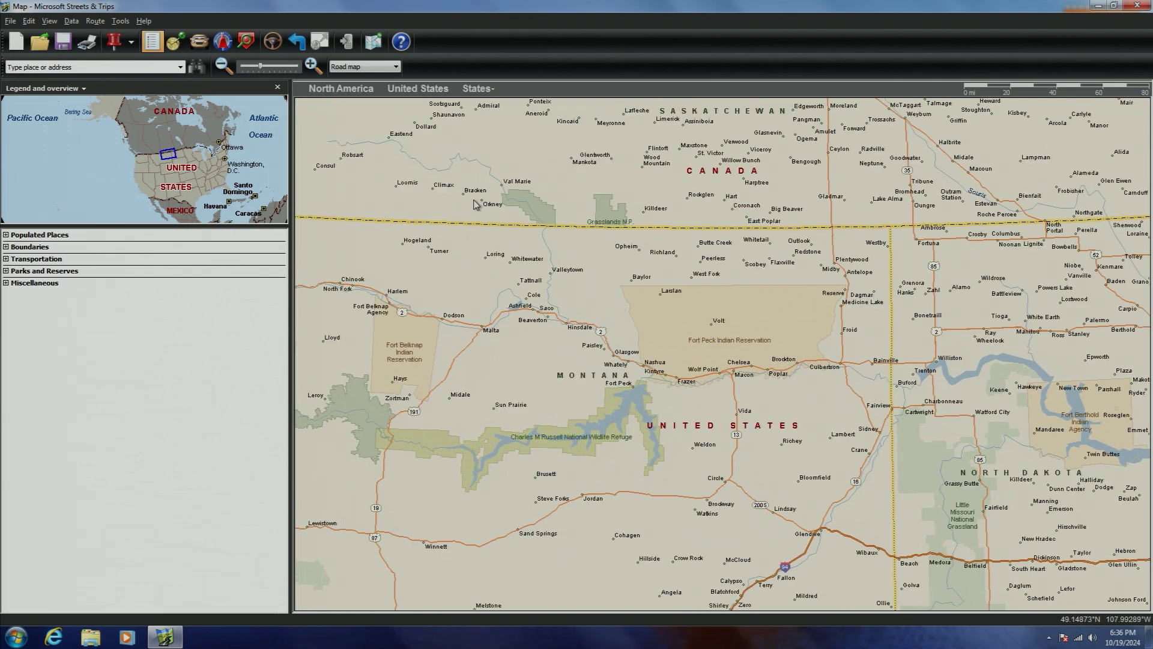
# Zoom the Streets & Trips map in near Val Marie.
pyautogui.doubleClick(474, 204)
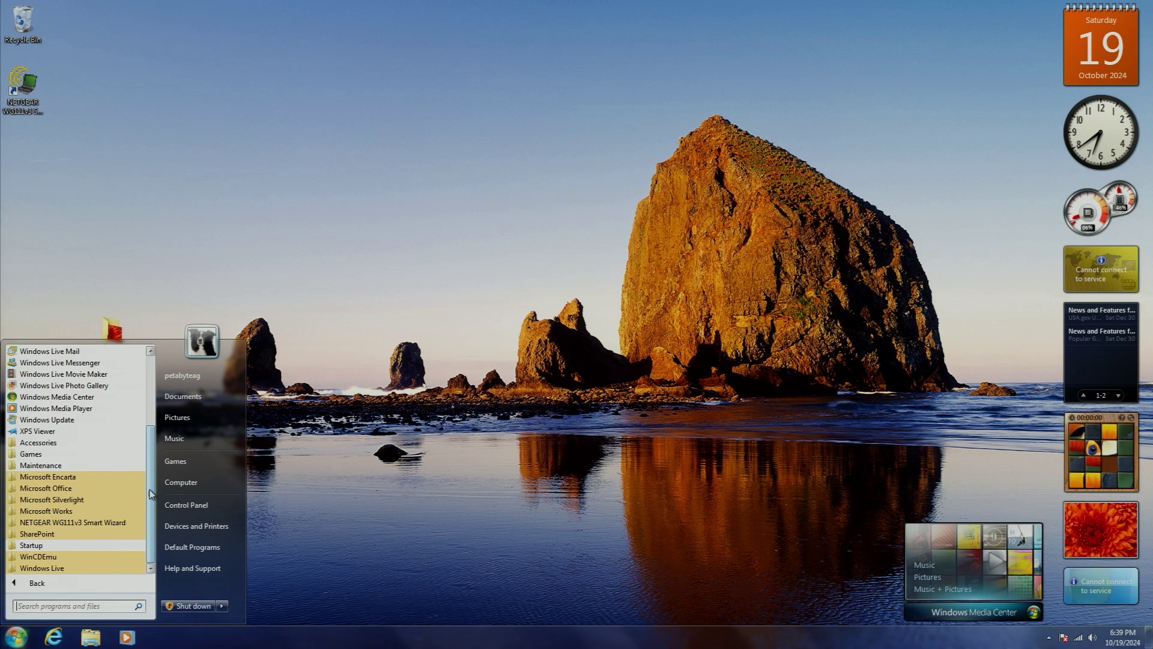
# Launch Microsoft Virtual PC from All Programs, then open the System information page.
pyautogui.scroll(2, 101, 384)
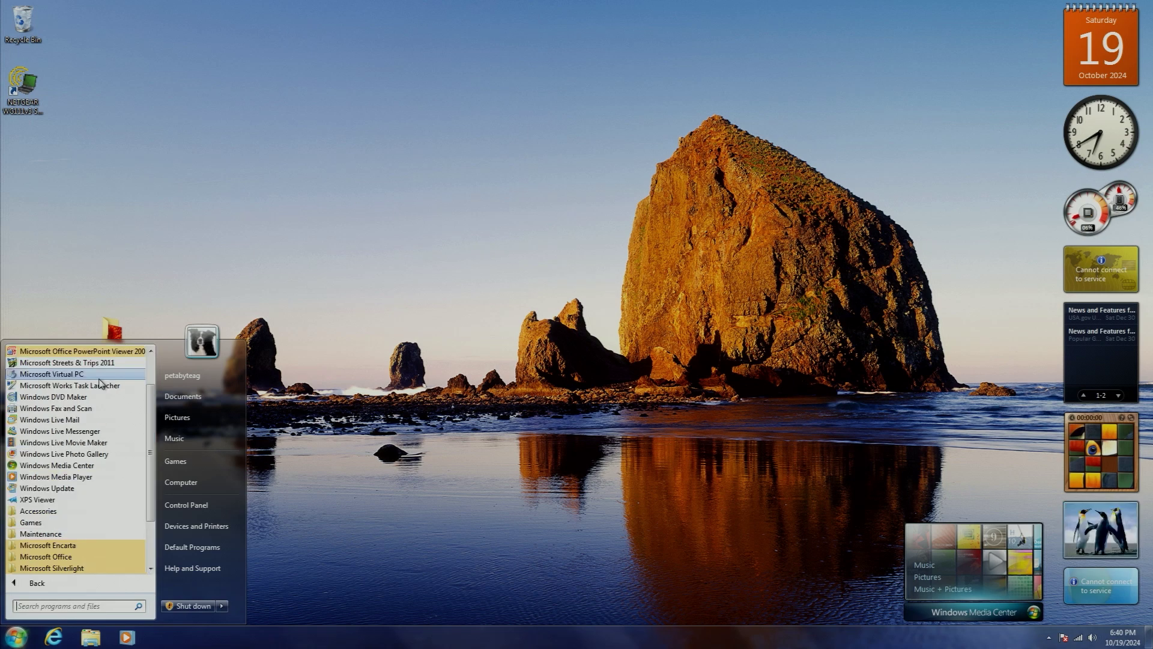
pyautogui.click(100, 377)
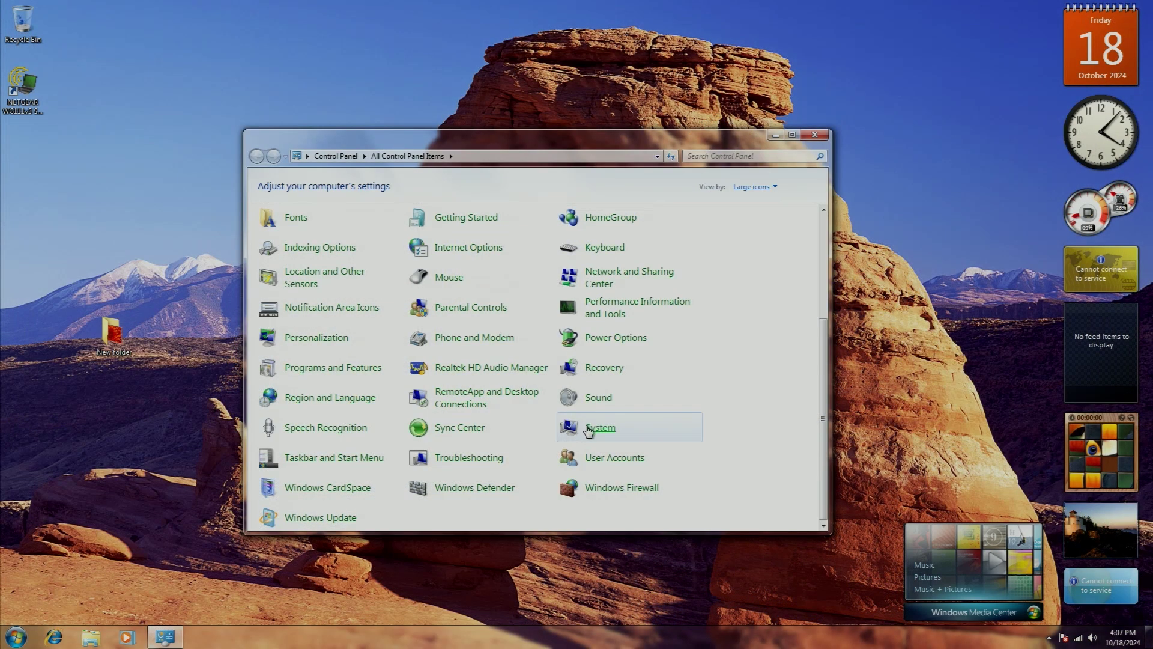
pyautogui.click(583, 425)
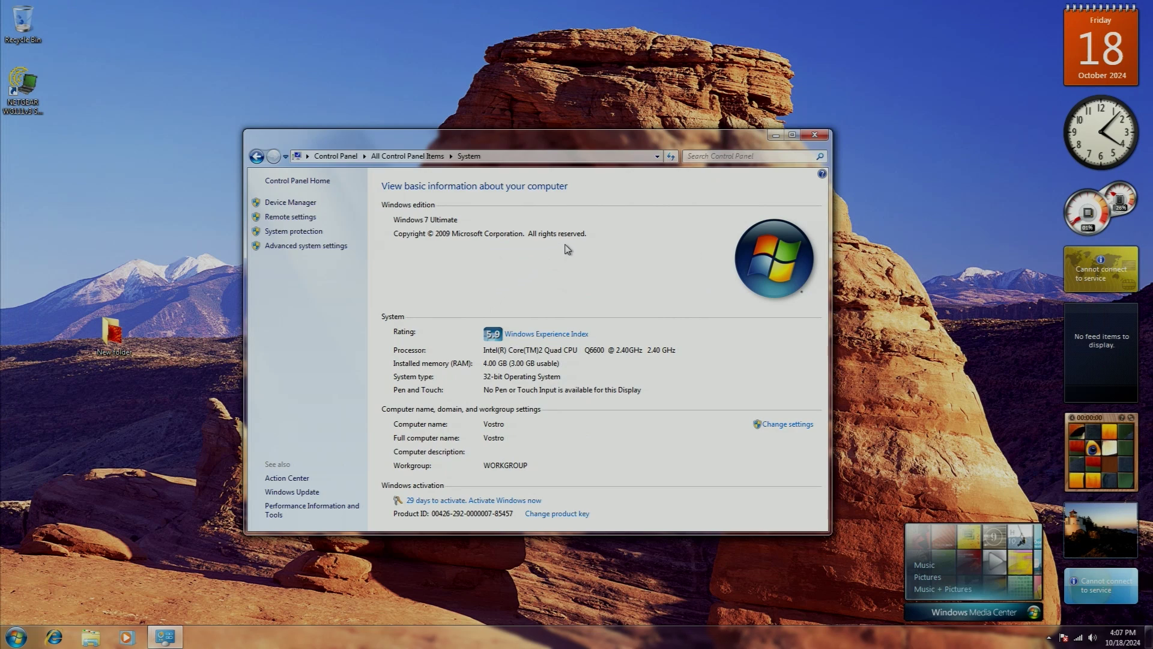
# Close the System information window with its X button.
pyautogui.click(820, 138)
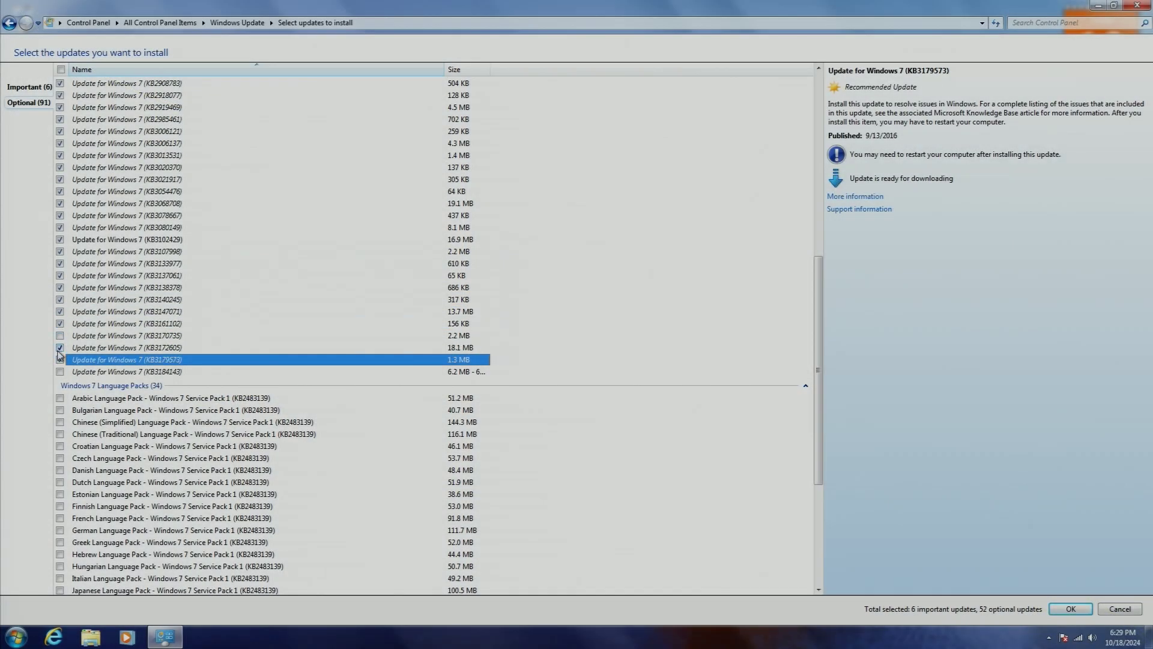
# Tick optional updates KB3184143 and KB3170735 for installation and scroll further down the list.
pyautogui.click(59, 371)
pyautogui.click(59, 336)
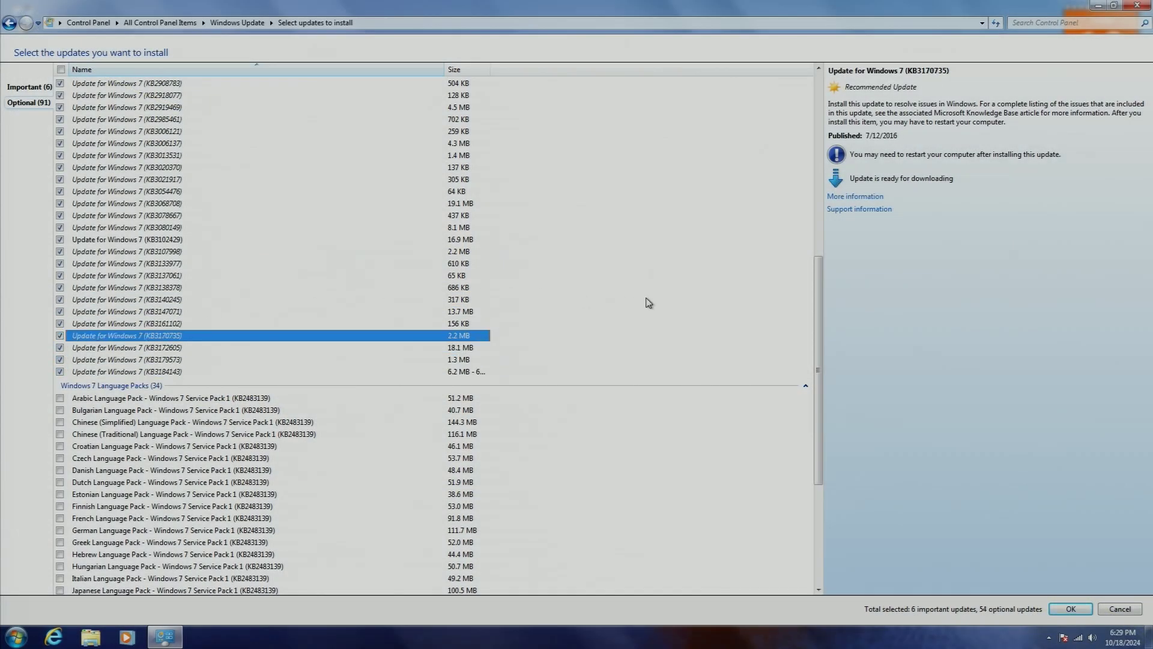
pyautogui.moveTo(814, 300); pyautogui.dragTo(823, 436)
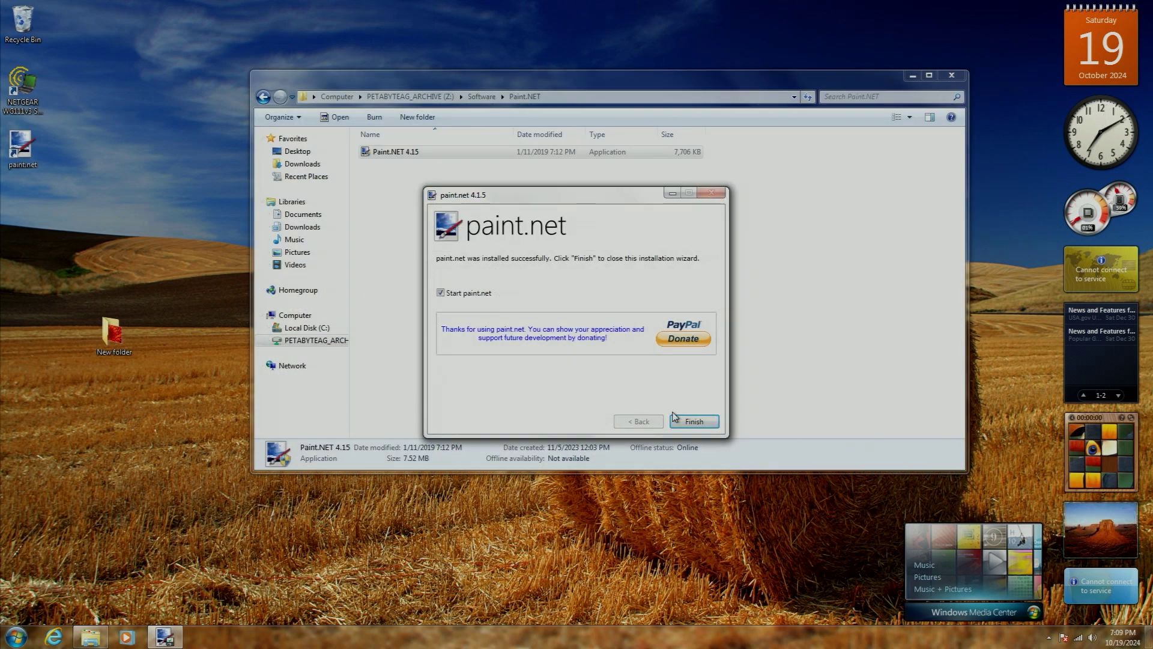
# Finish the paint.net installer to launch it, then move its window up and to the right.
pyautogui.click(673, 417)
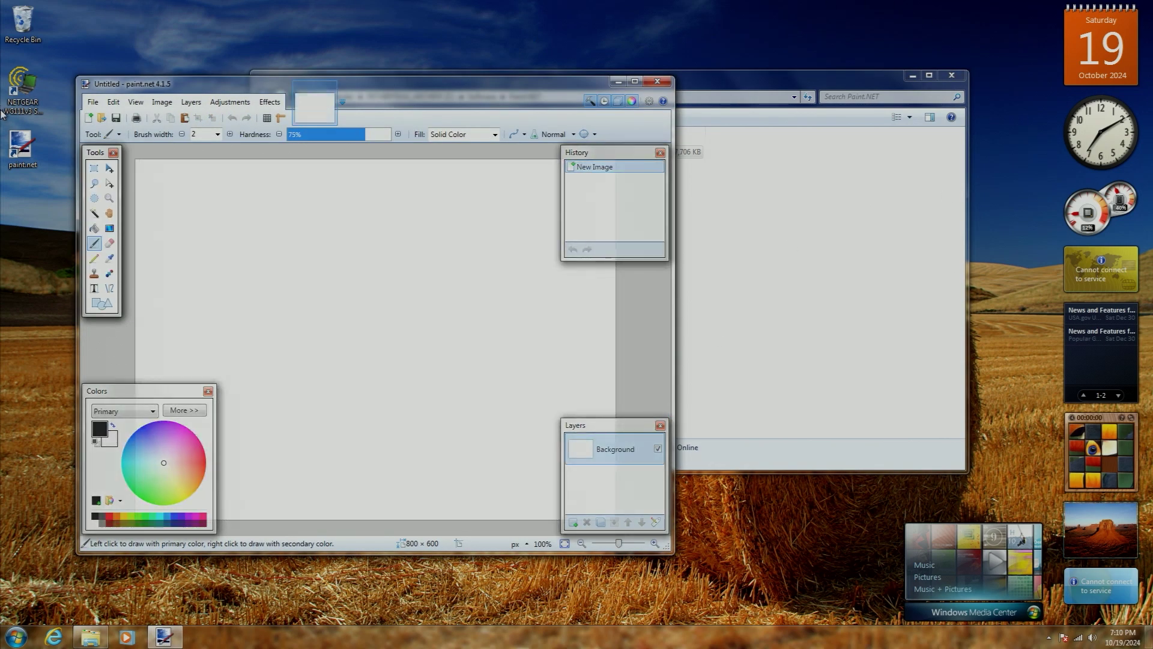
pyautogui.moveTo(227, 95); pyautogui.dragTo(289, 77)
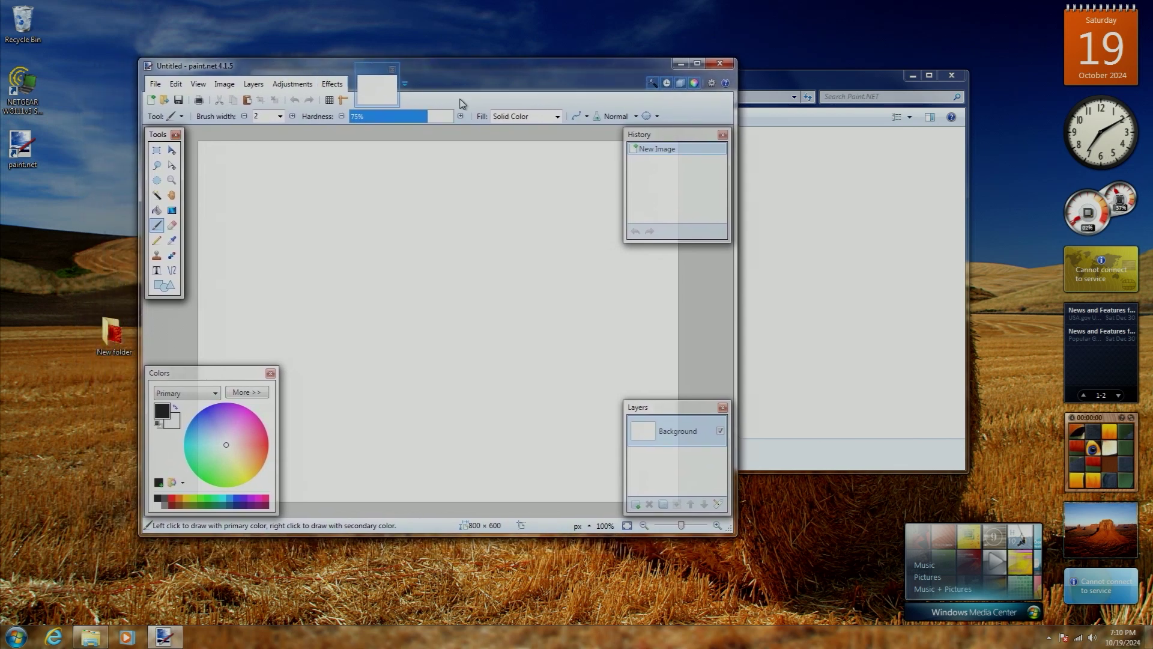
pyautogui.moveTo(537, 69)
pyautogui.mouseDown()
pyautogui.moveTo(637, 81)
pyautogui.moveTo(710, 106)
pyautogui.mouseUp()
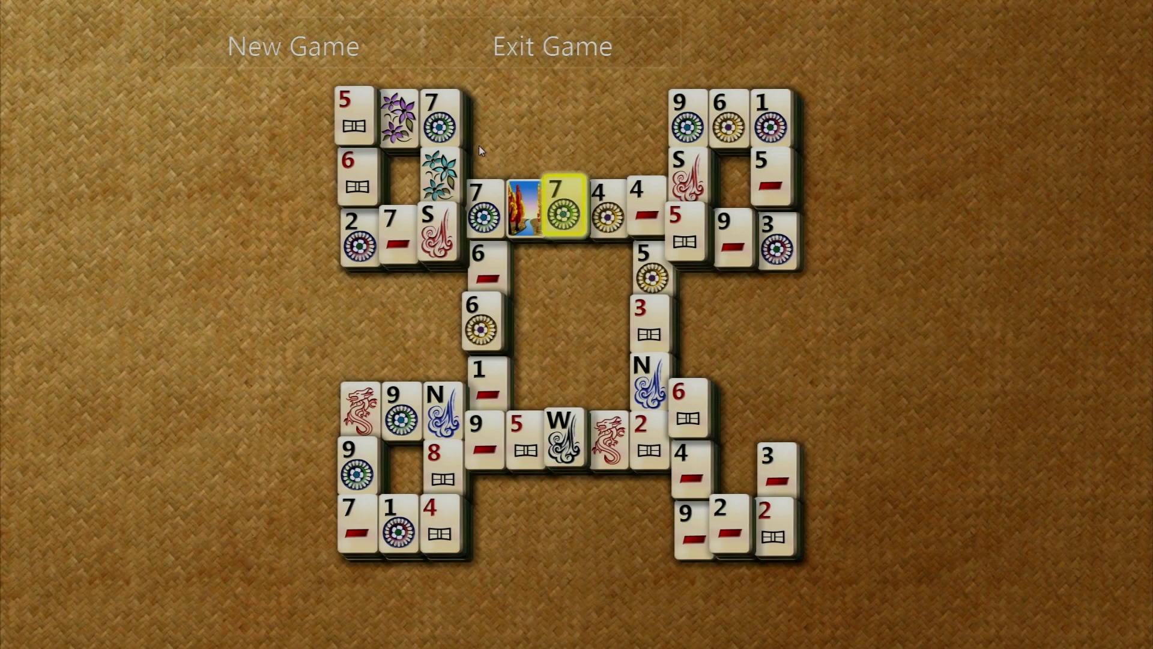
# Clear the pairs of 7-circle tiles, S winds, 7 characters and red-bar 4s.
pyautogui.click(442, 123)
pyautogui.click(453, 226)
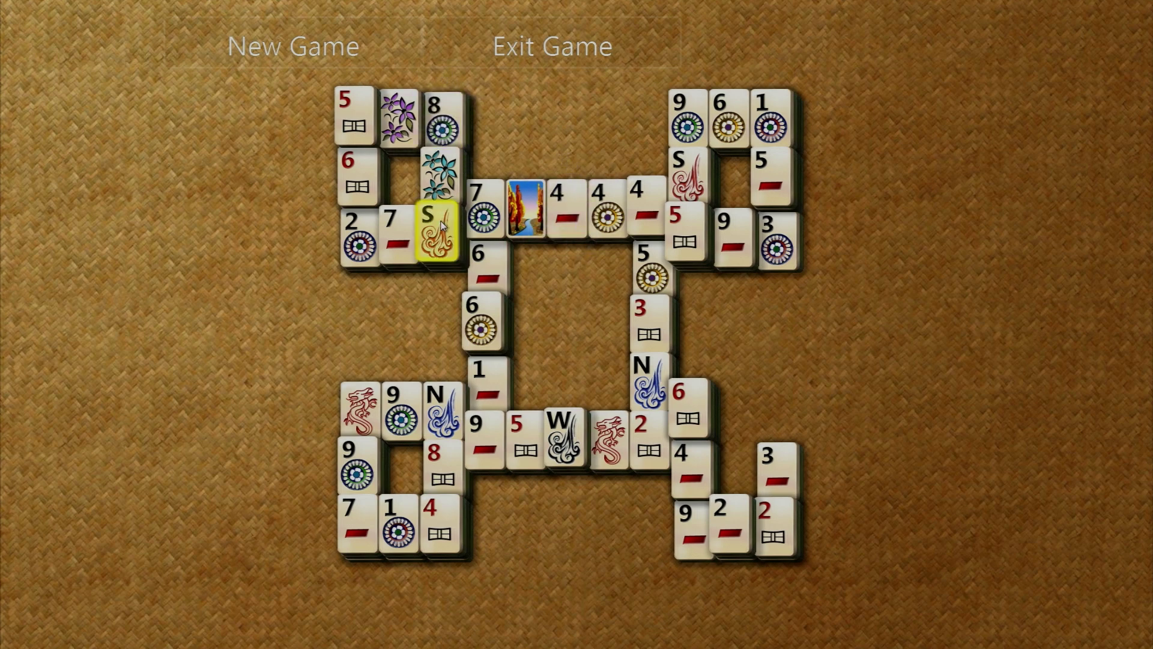
pyautogui.click(687, 177)
pyautogui.click(412, 266)
pyautogui.click(490, 334)
pyautogui.click(491, 334)
pyautogui.click(442, 235)
pyautogui.click(398, 234)
pyautogui.click(358, 523)
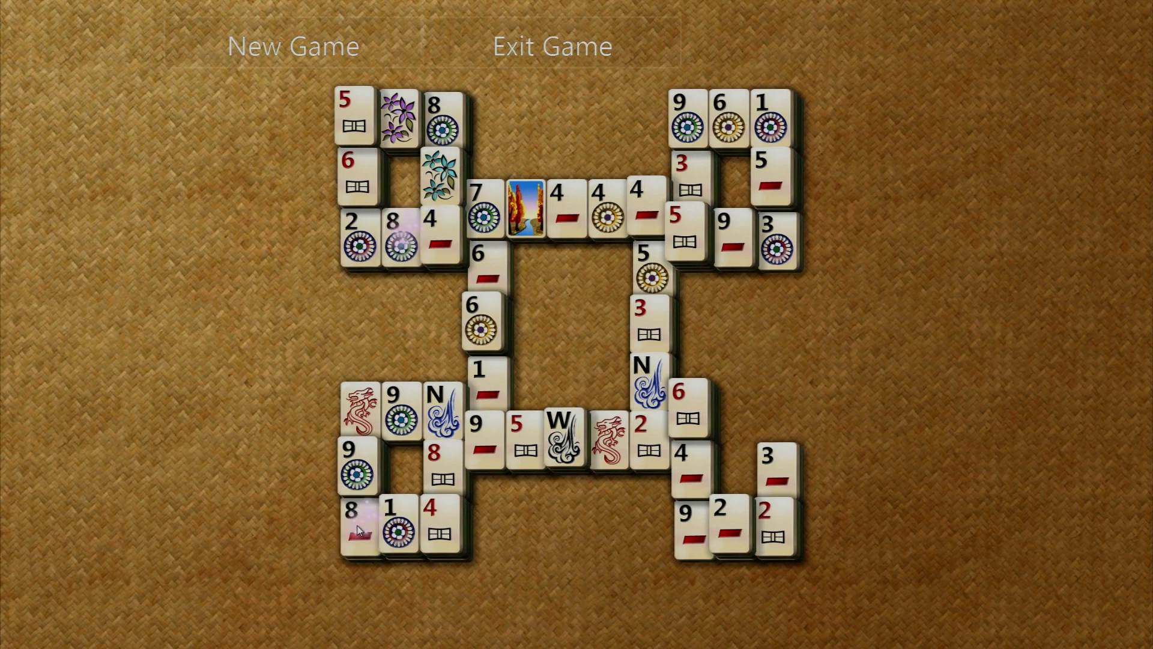
pyautogui.click(455, 223)
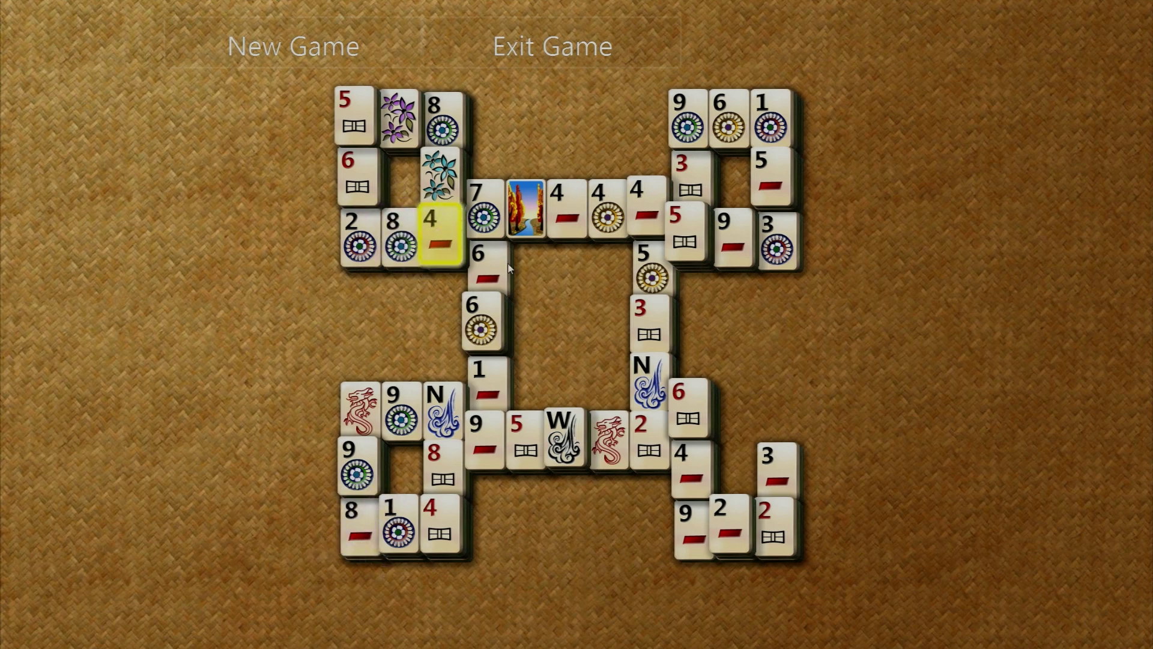
pyautogui.click(692, 466)
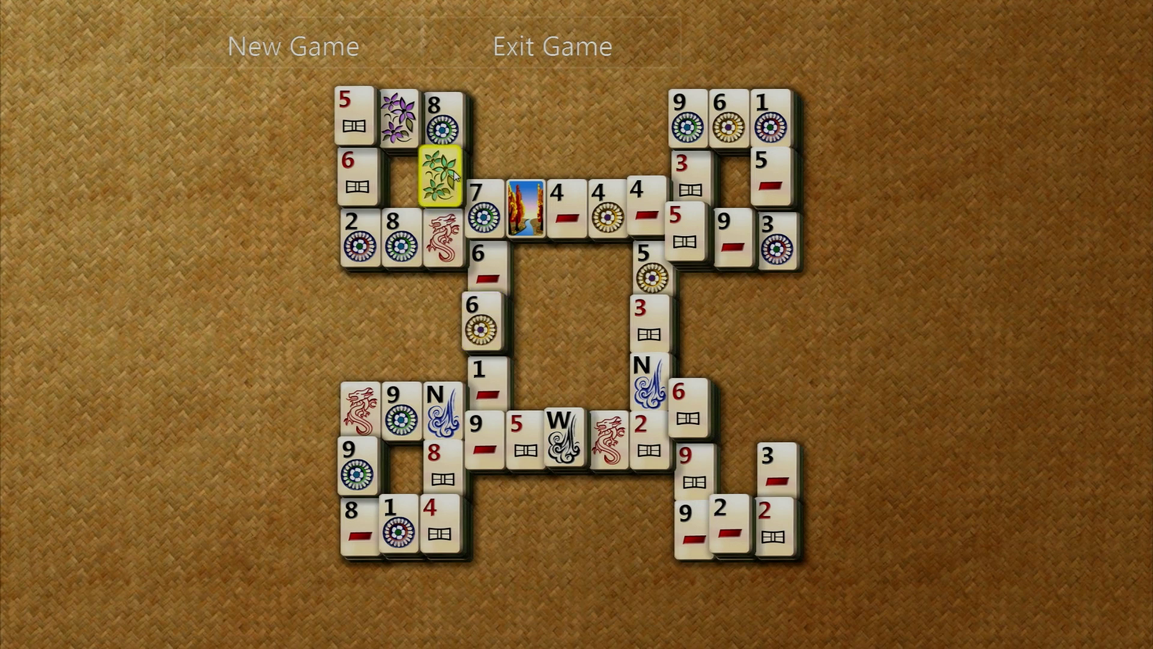
# Clear the flower pair, the 6 tiles, the 1-circle tiles and the E winds.
pyautogui.click(397, 118)
pyautogui.click(372, 135)
pyautogui.click(373, 180)
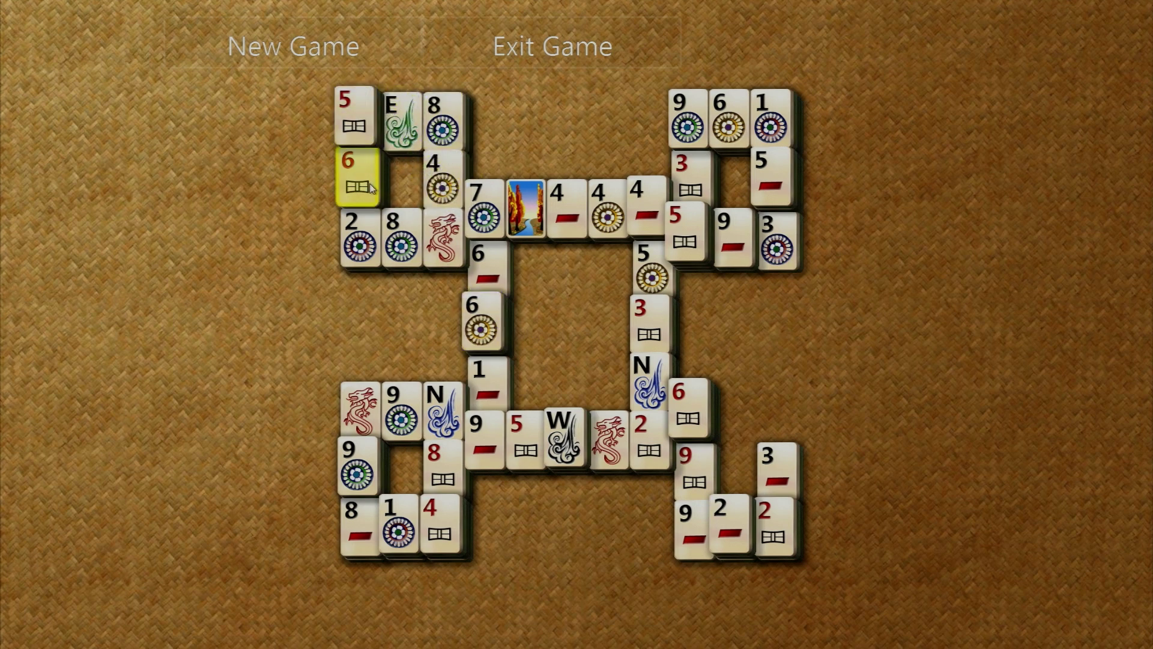
pyautogui.click(689, 409)
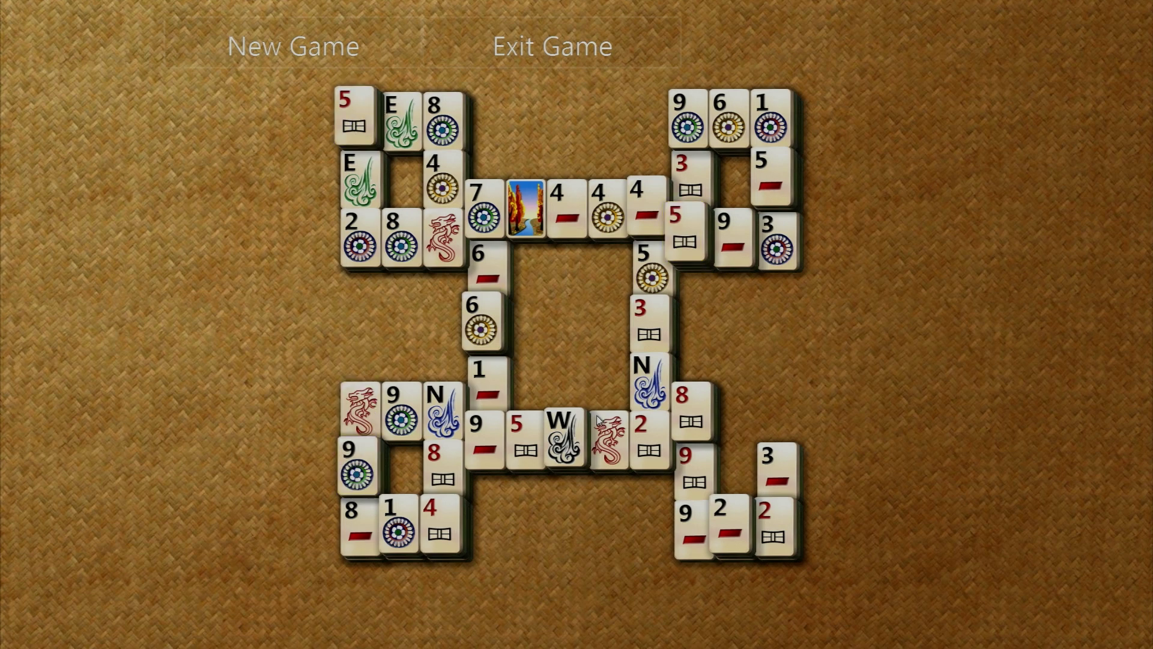
pyautogui.click(399, 531)
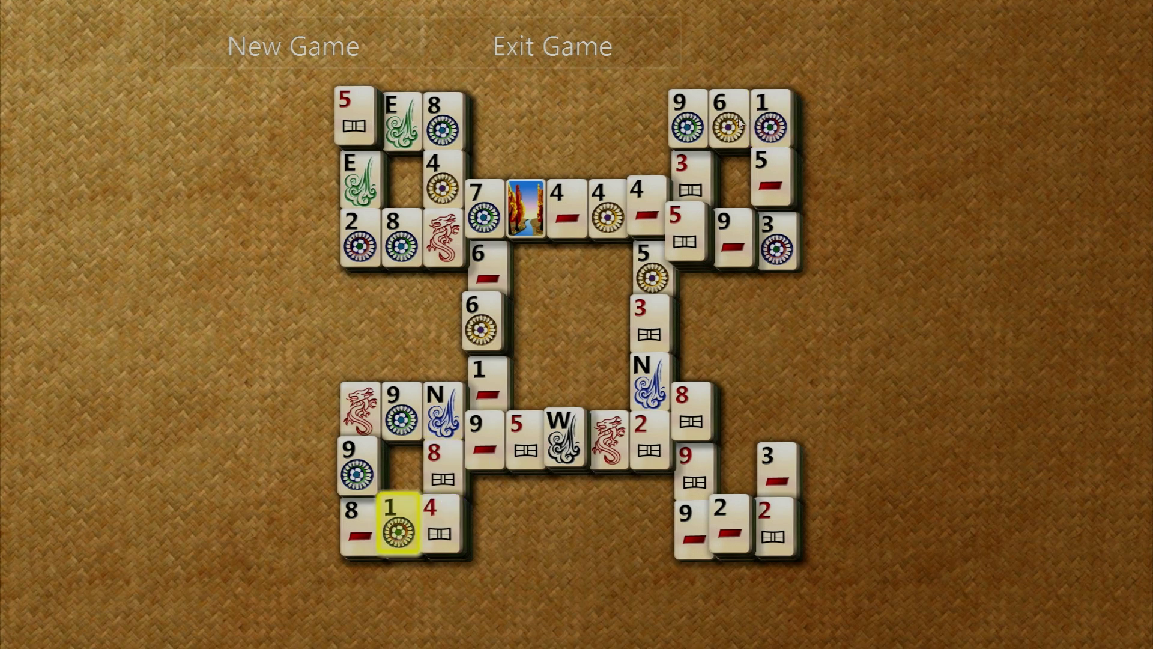
pyautogui.click(774, 136)
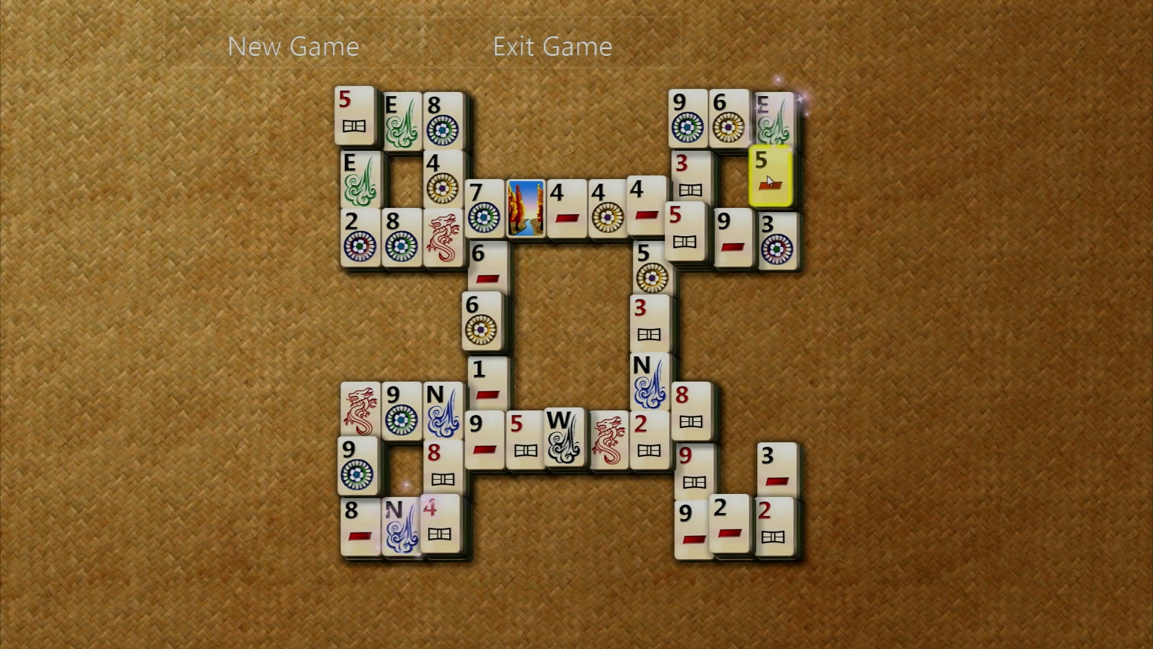
pyautogui.click(775, 139)
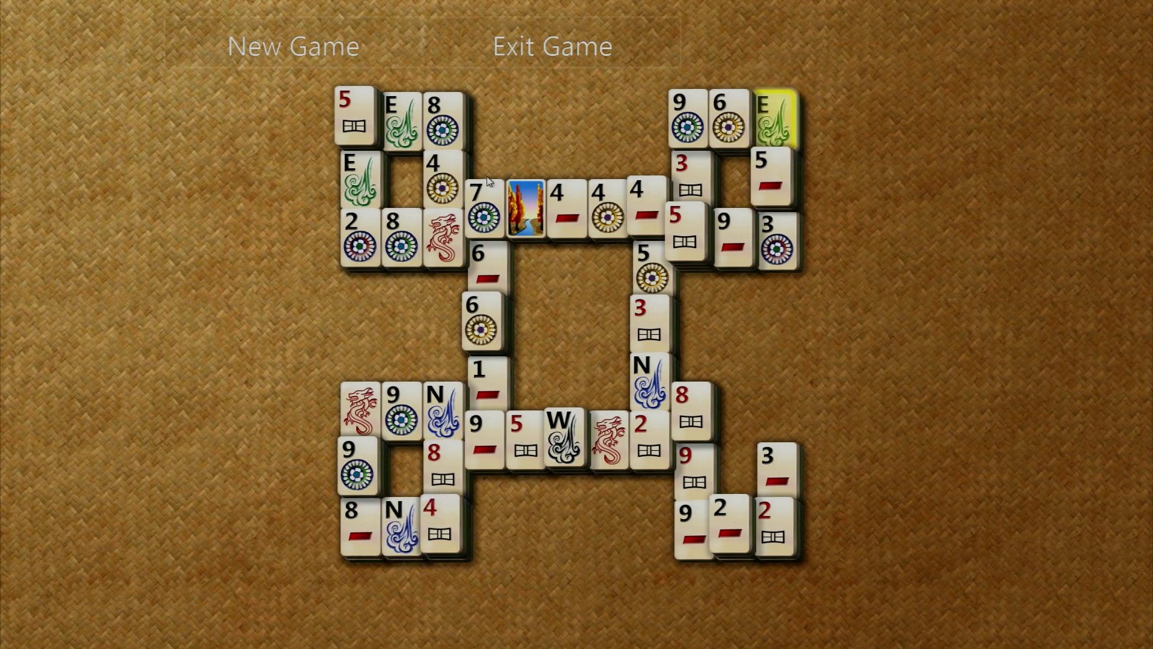
pyautogui.click(778, 137)
pyautogui.click(490, 373)
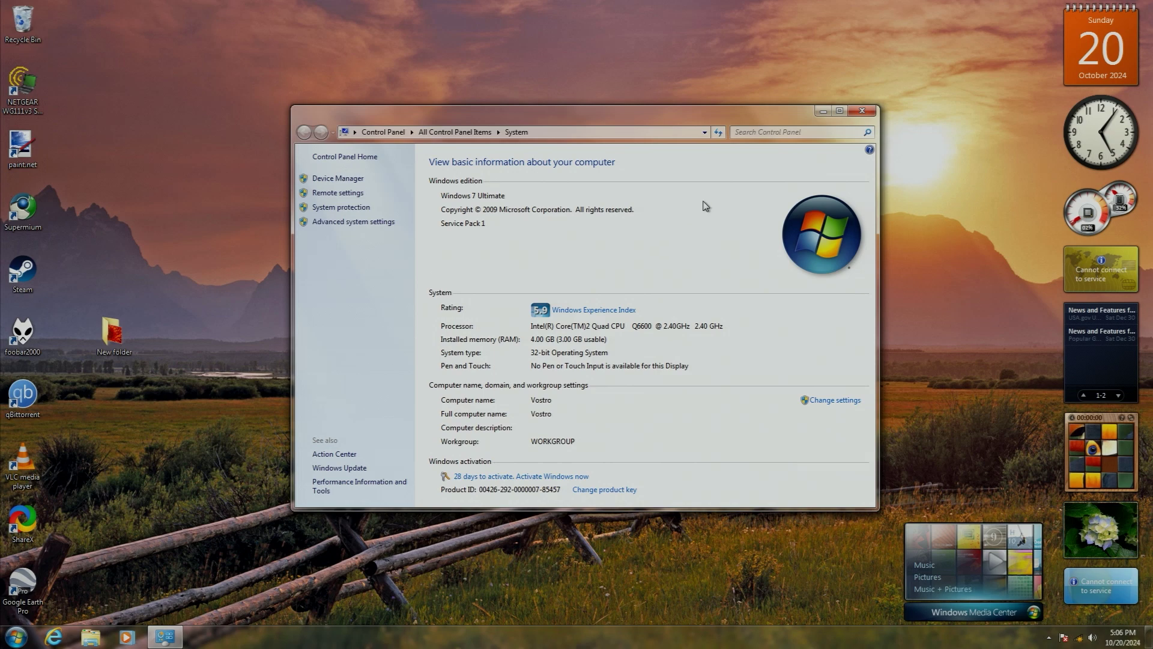
# Close the System Control Panel window to reveal the desktop and its gadgets.
pyautogui.click(860, 111)
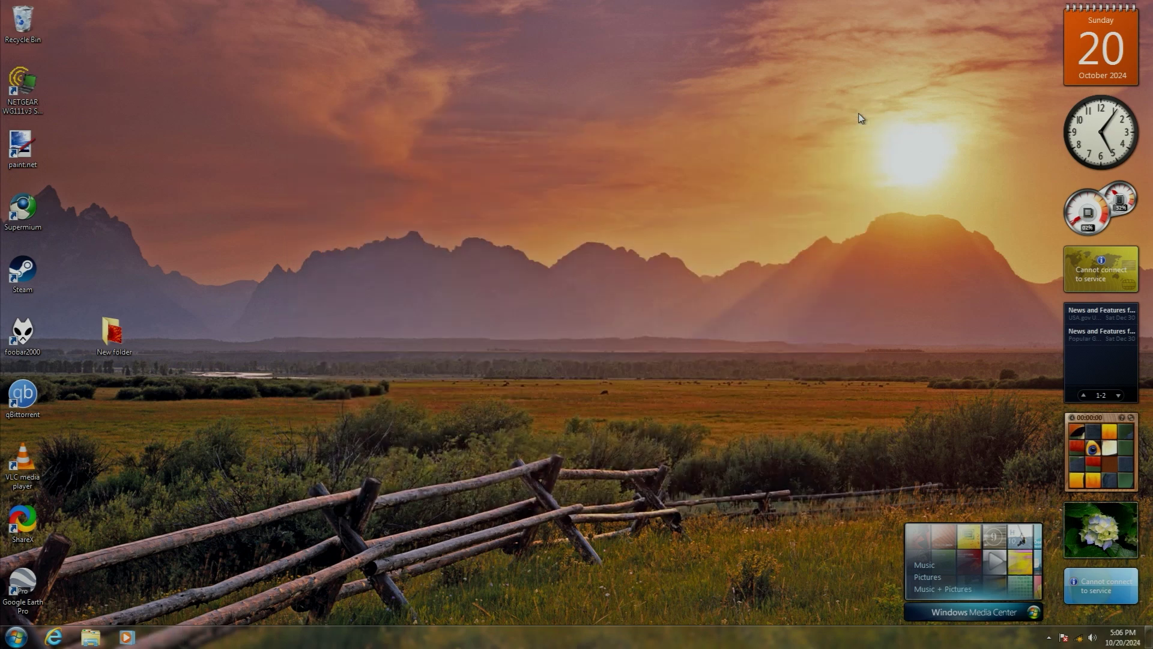